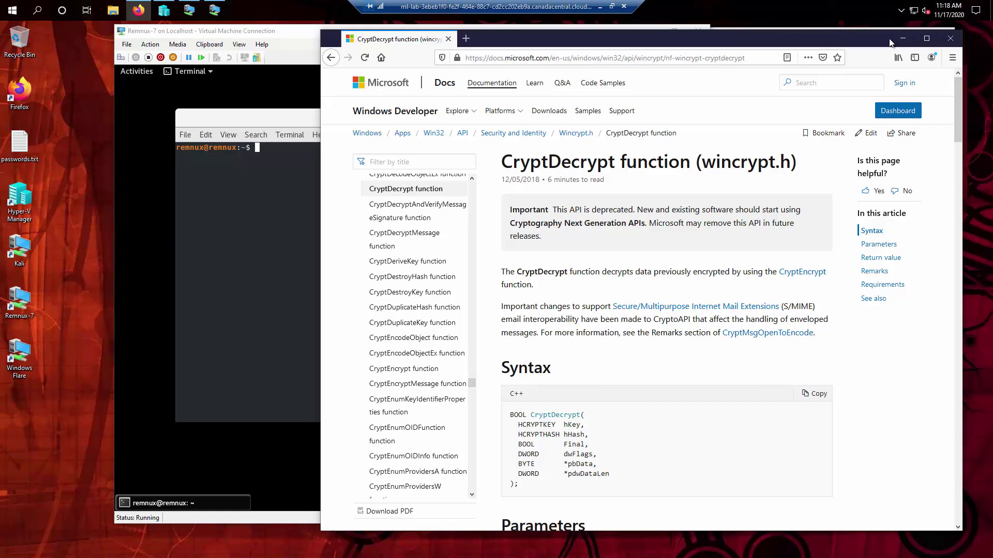
# - Minimize the CryptDecrypt documentation browser and arrange the Remnux-7 and Windows Flare virtual machine windows so both are accessible
pyautogui.click(109, 298)
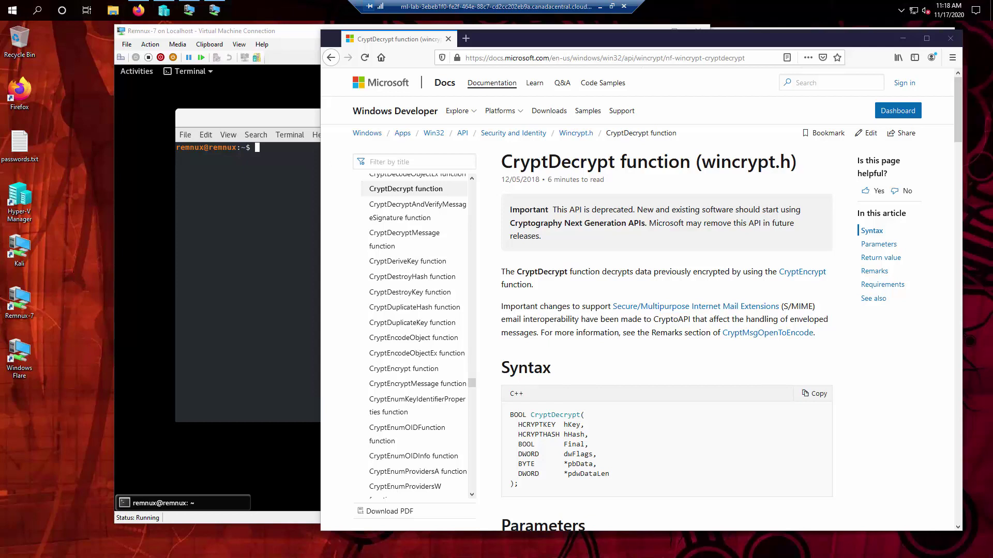
pyautogui.click(176, 281)
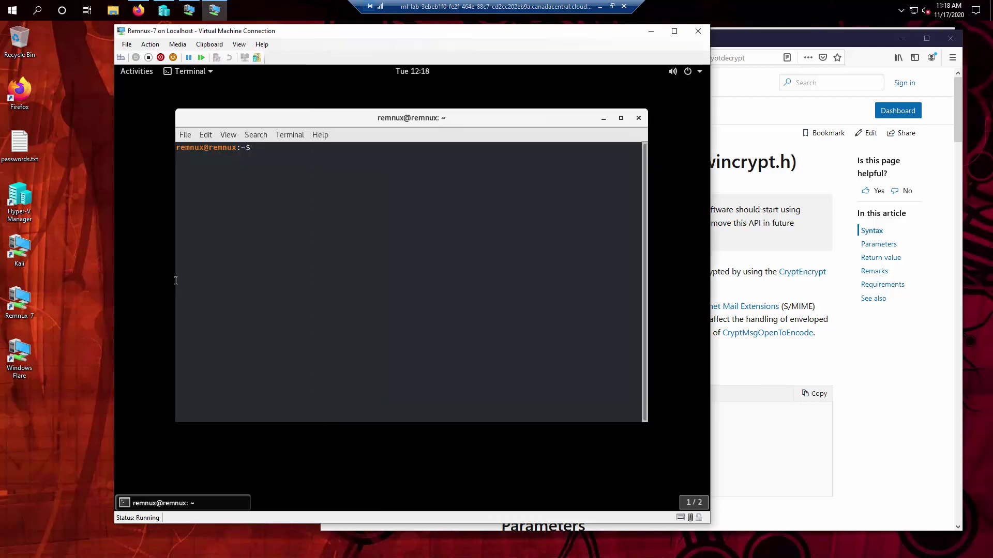
pyautogui.moveTo(555, 34); pyautogui.dragTo(488, 39)
pyautogui.click(742, 36)
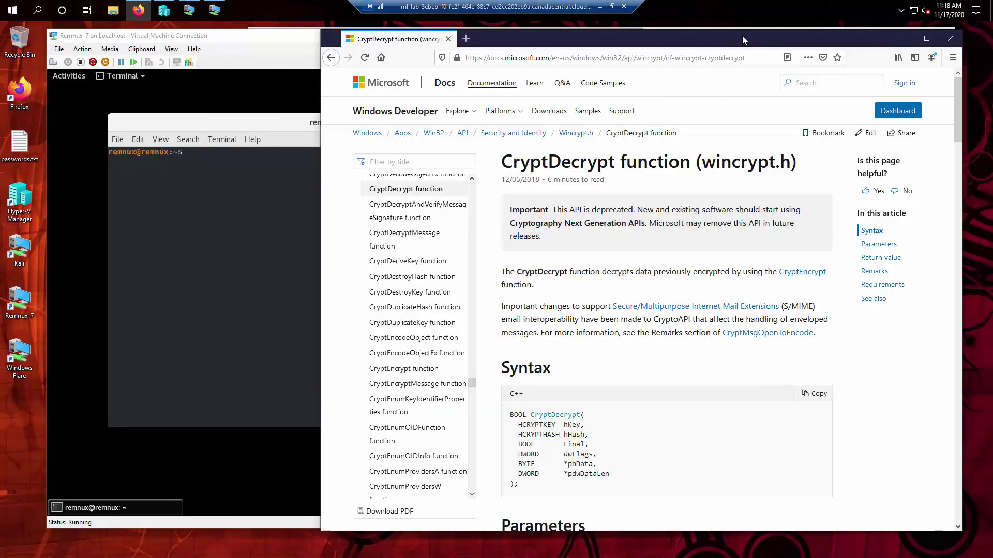
pyautogui.click(903, 38)
pyautogui.click(827, 217)
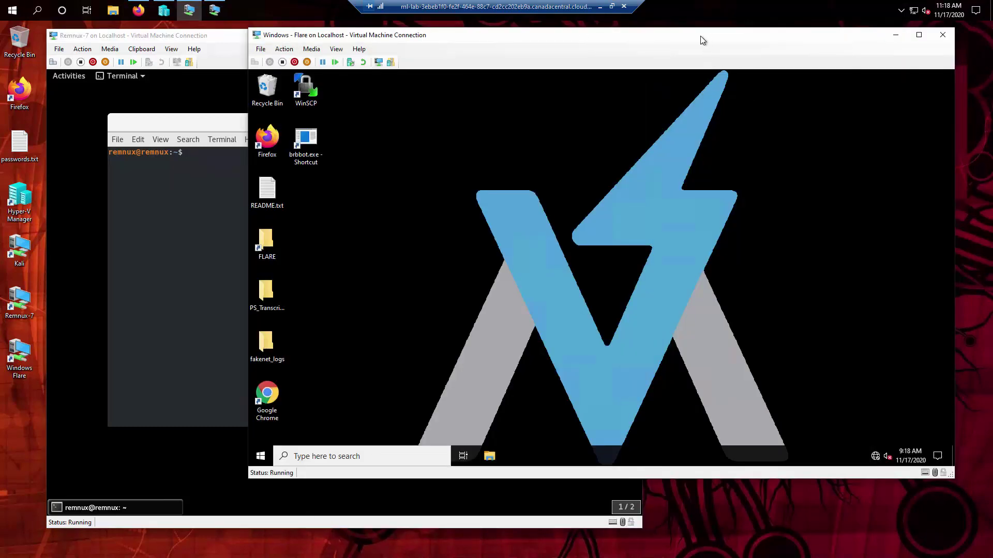
pyautogui.moveTo(701, 36); pyautogui.dragTo(679, 52)
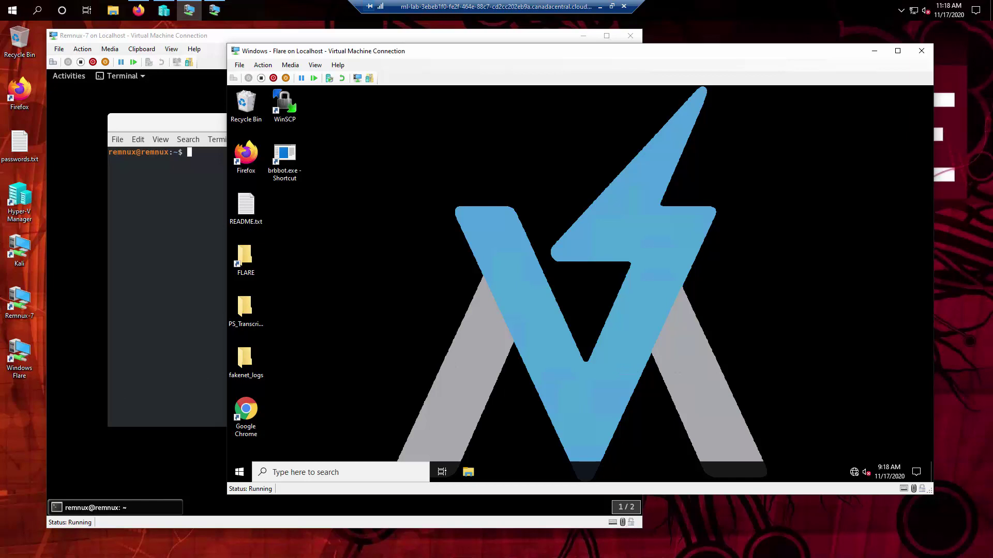
# - In the Remnux-7 terminal, list the home directory, change into the brbbot folder and list its files
pyautogui.click(470, 36)
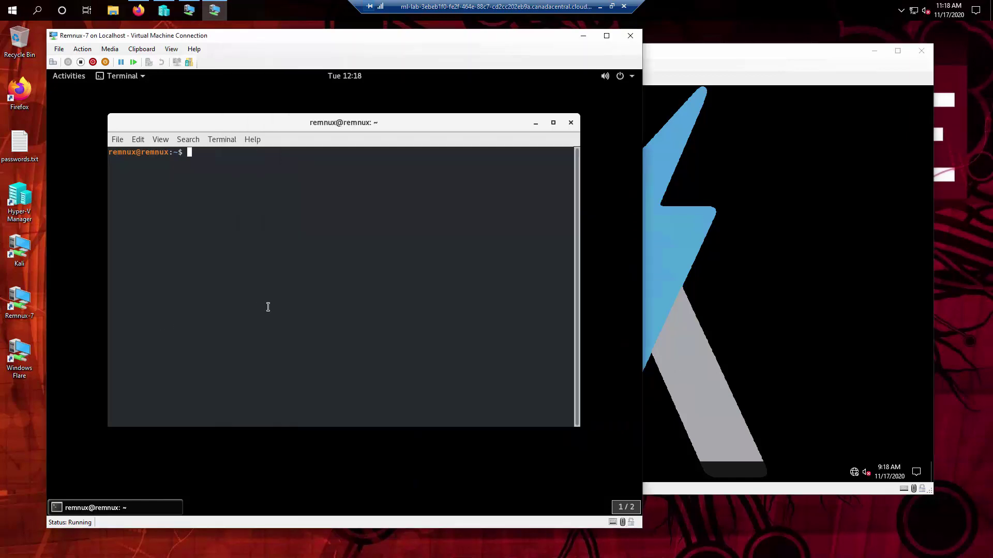
pyautogui.write('ls')
pyautogui.press('Return')
pyautogui.write('cd br')
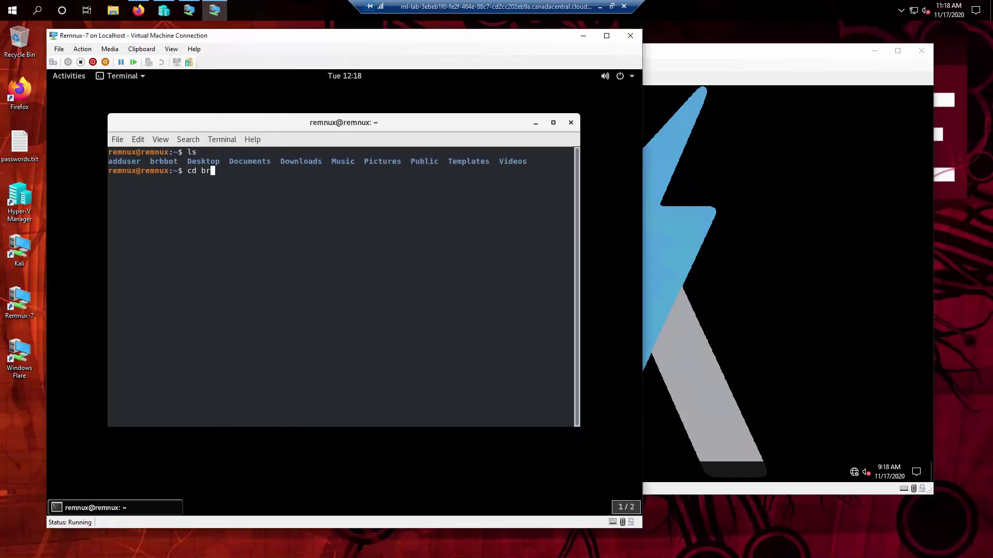
pyautogui.press('Tab')
pyautogui.press('Return')
pyautogui.write('ls')
pyautogui.press('Return')
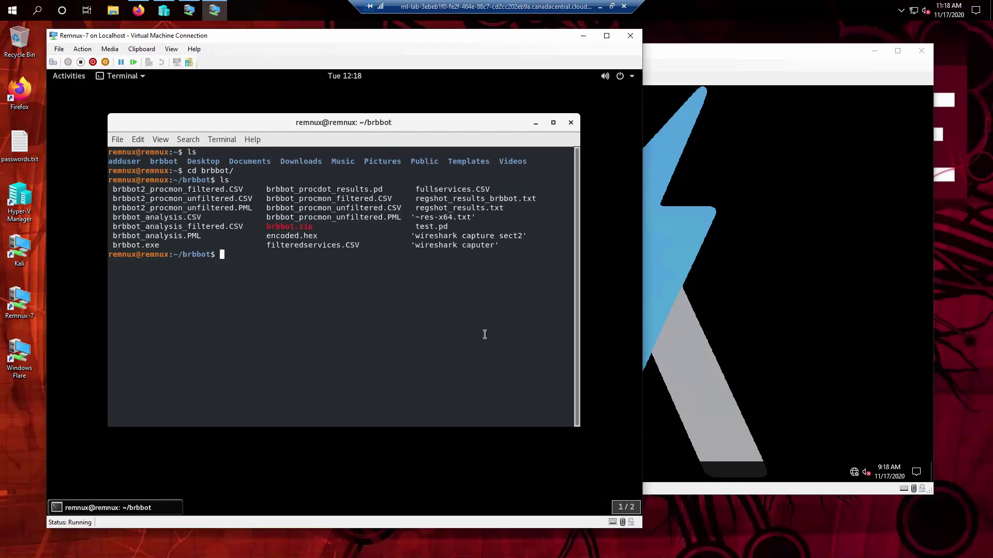
# - Make the listing with encoded.hex easier to read by enlarging the terminal text two levels and maximizing the terminal window
pyautogui.doubleClick(291, 236)
pyautogui.hotkey('ctrl', '+')
pyautogui.hotkey('ctrl', '+')
pyautogui.hotkey('ctrl', '+')
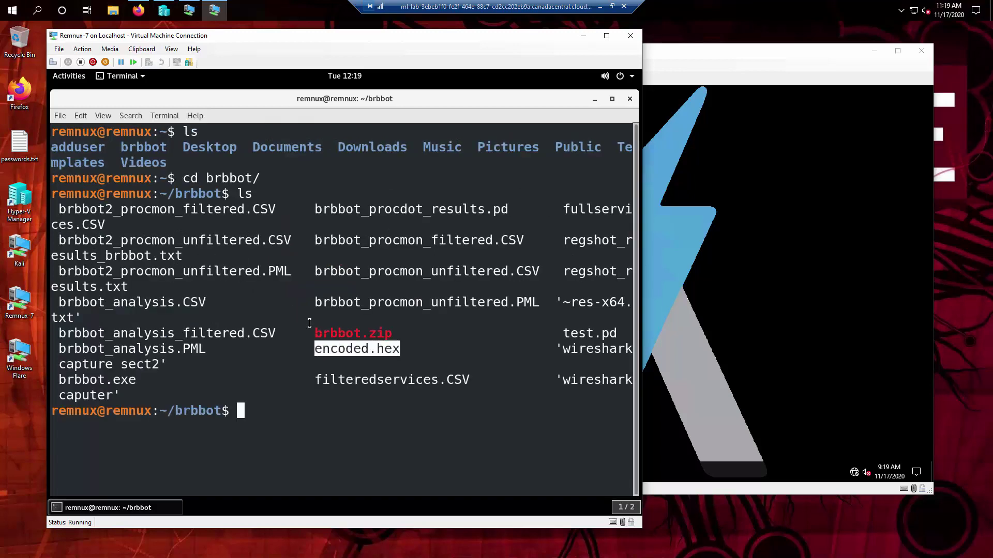
pyautogui.hotkey('ctrl', '-')
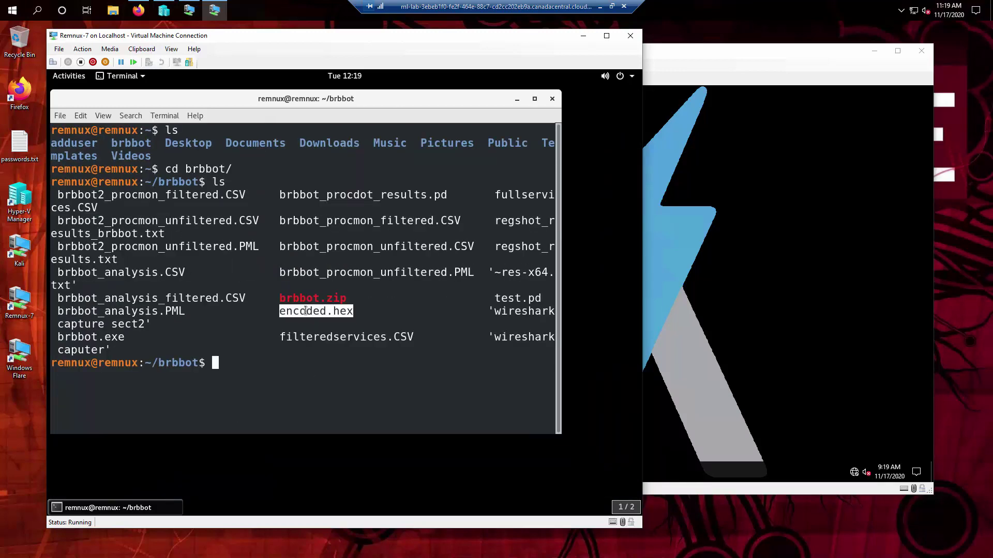
pyautogui.click(535, 99)
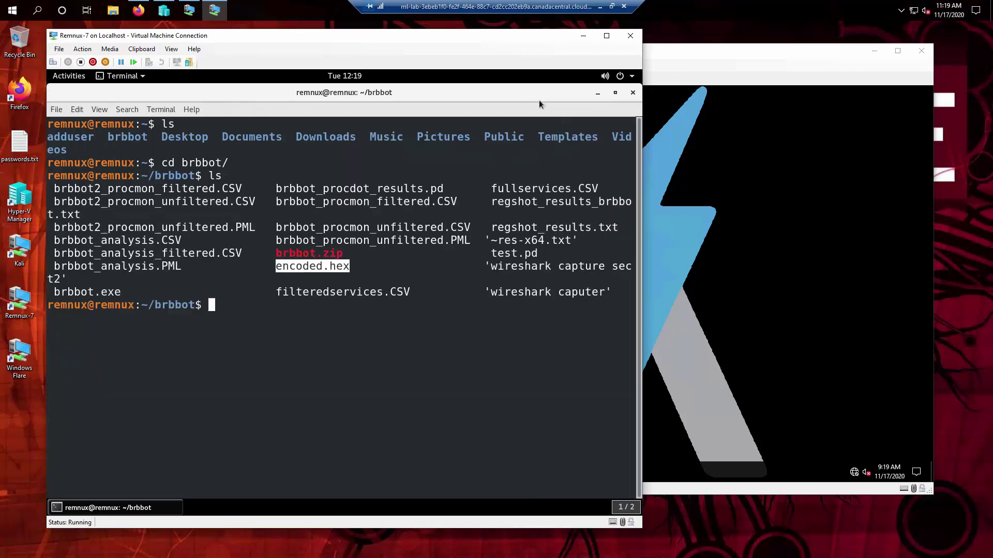
pyautogui.click(339, 273)
pyautogui.tripleClick(339, 270)
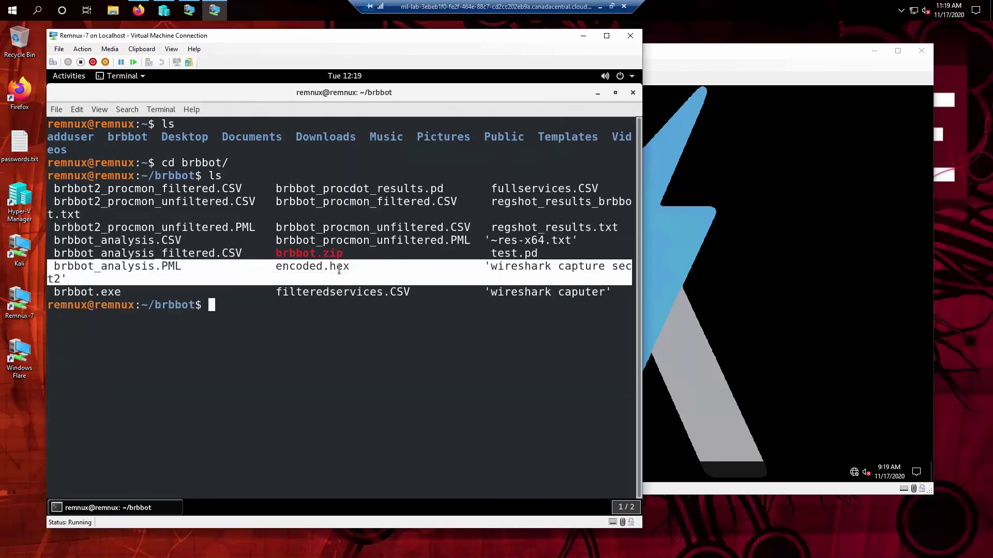
pyautogui.click(339, 270)
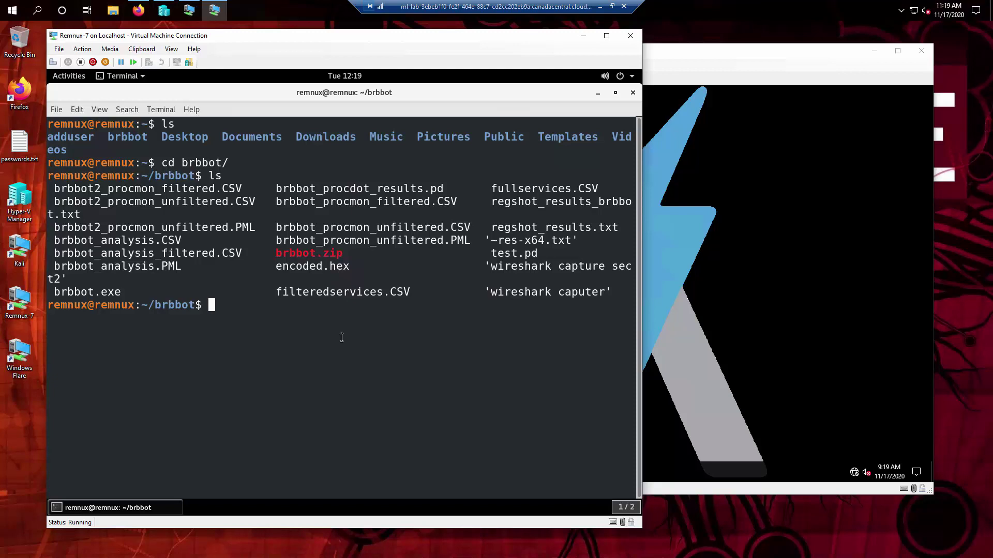
# - Launch x64dbg in the Windows Flare virtual machine and allow it to make changes to the device
pyautogui.click(711, 292)
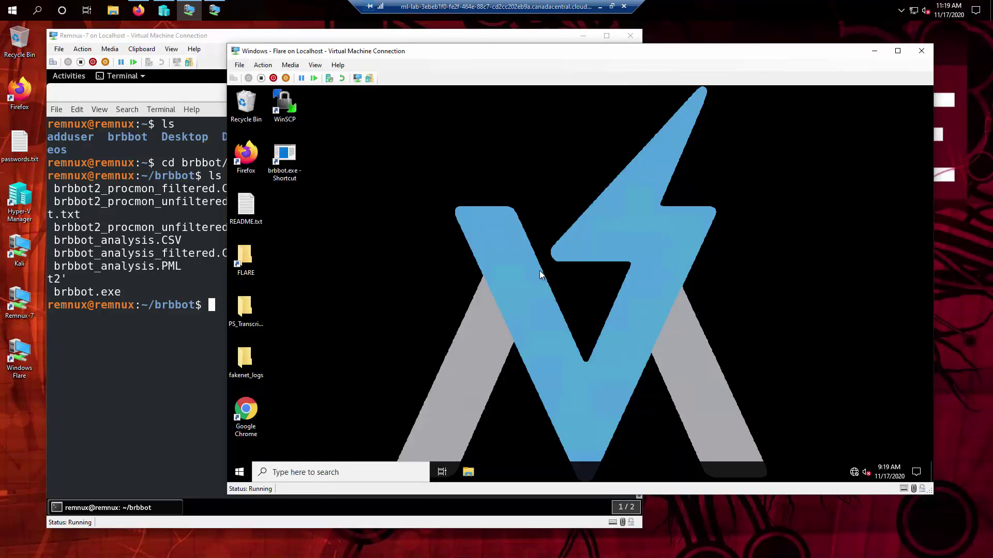
pyautogui.press('super')
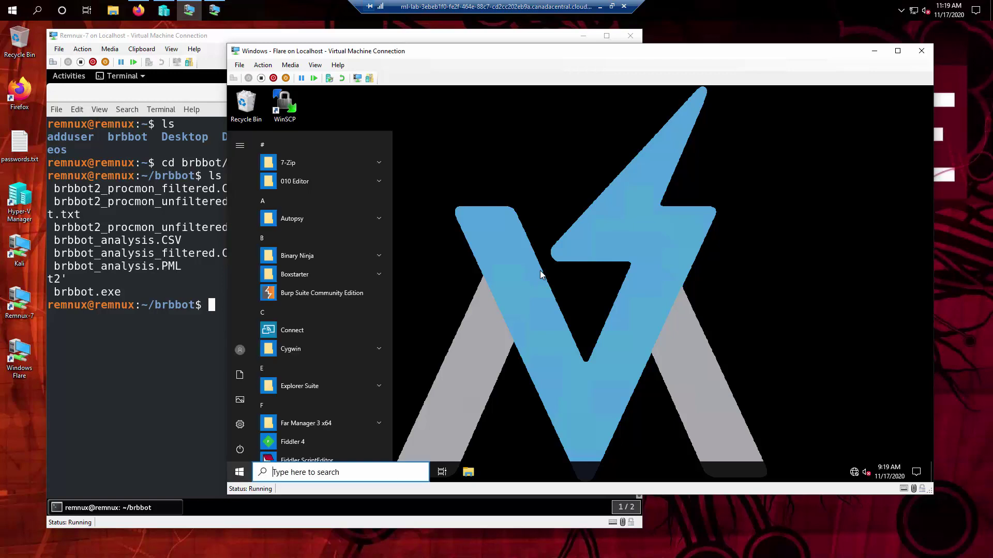
pyautogui.write('x64')
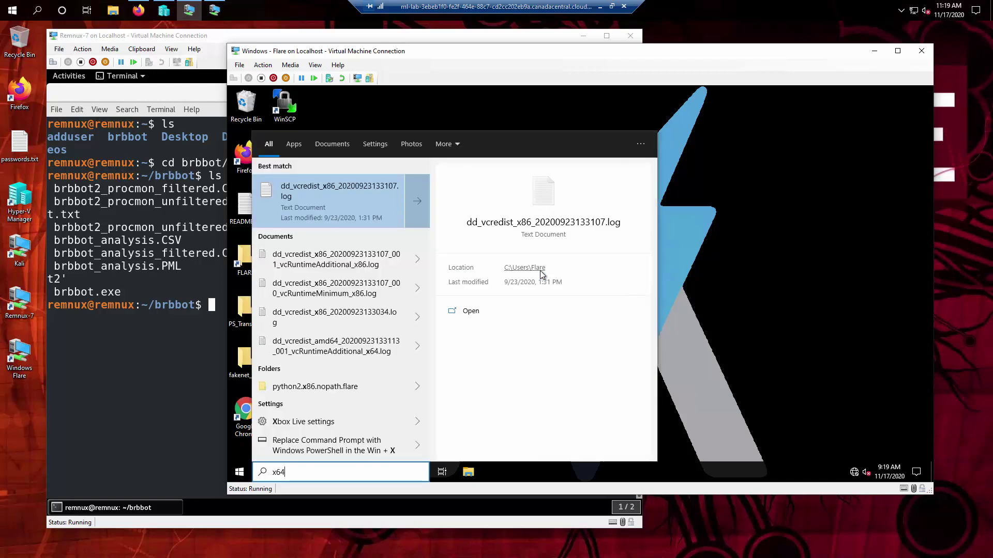
pyautogui.press('Return')
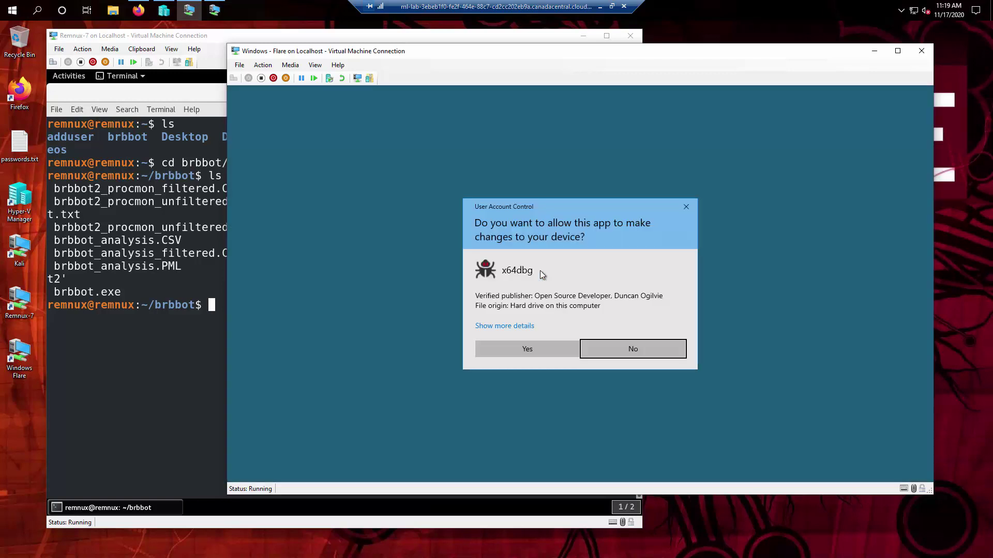
pyautogui.click(526, 349)
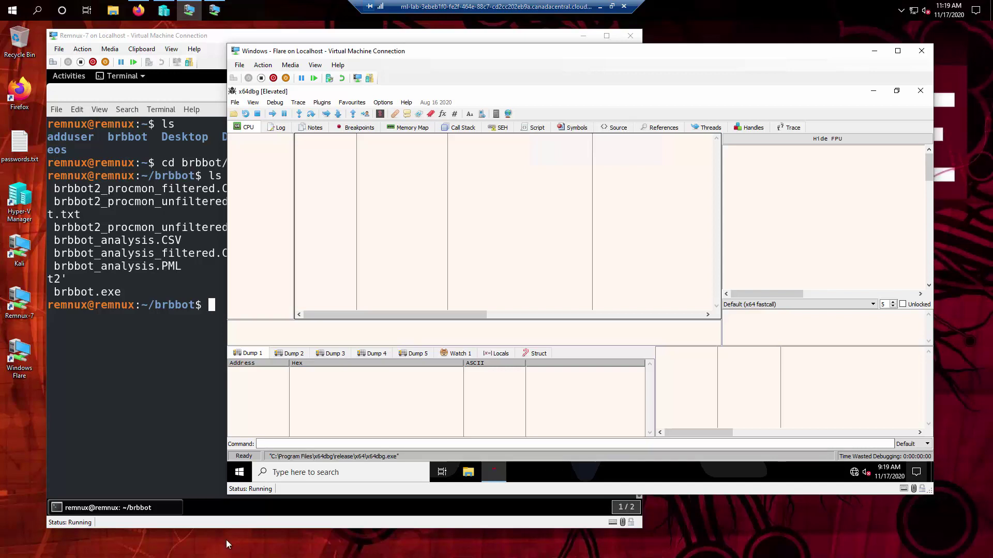
# - Launch Process Hacker 2 in the Flare virtual machine and move its window slightly lower
pyautogui.click(239, 476)
pyautogui.write('proce')
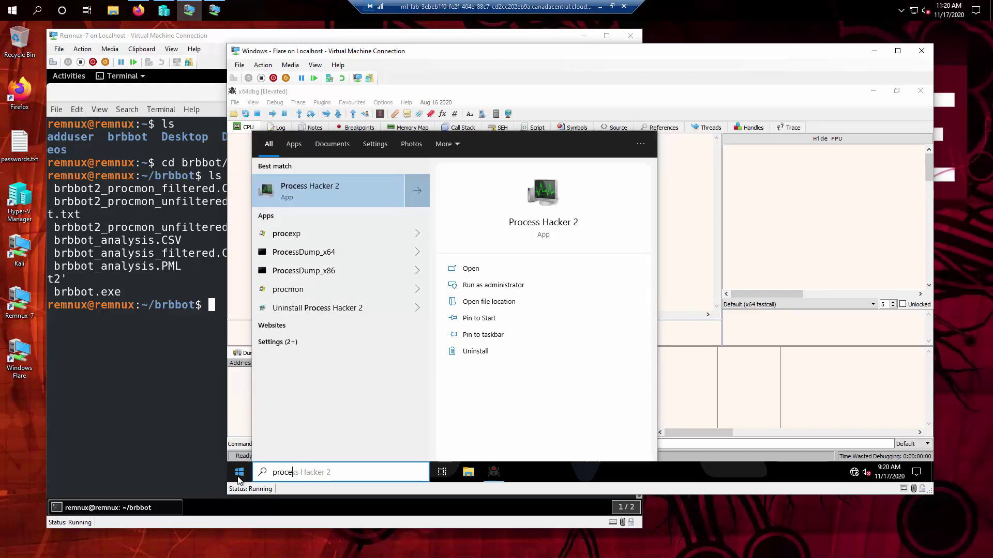
pyautogui.press('Return')
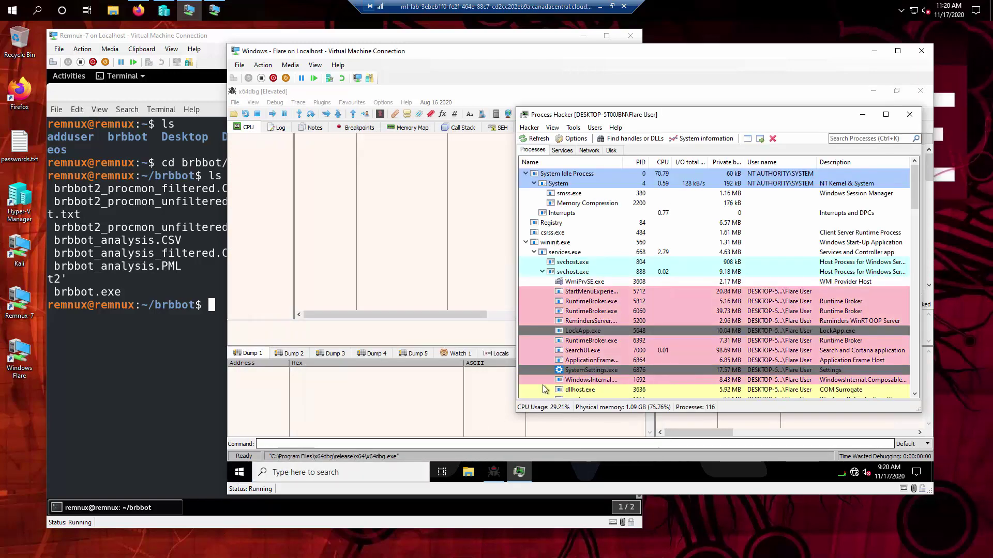
pyautogui.moveTo(684, 119); pyautogui.dragTo(686, 133)
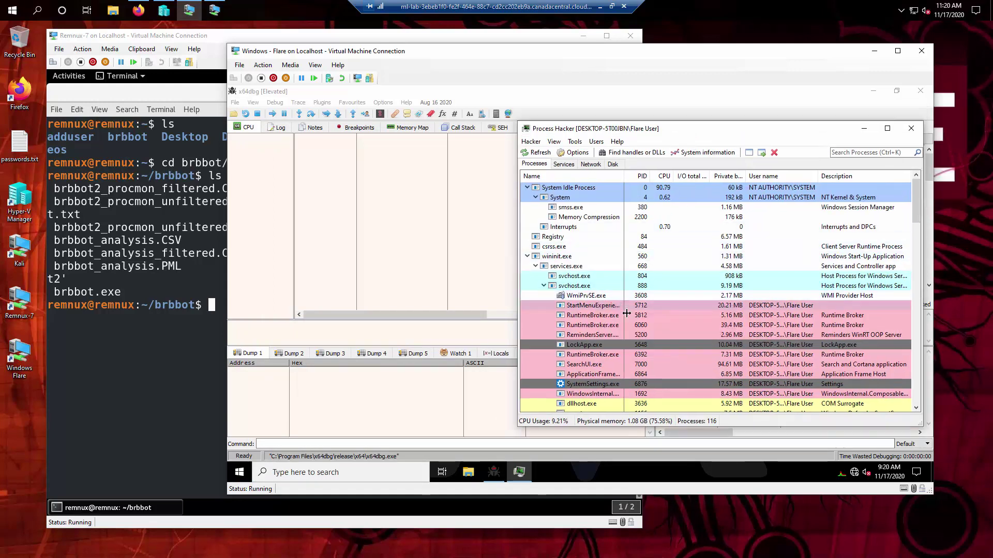
# - Collapse the System Idle Process, wininit.exe and both winlogon.exe trees so only explorer.exe's child processes stay expanded
pyautogui.click(527, 187)
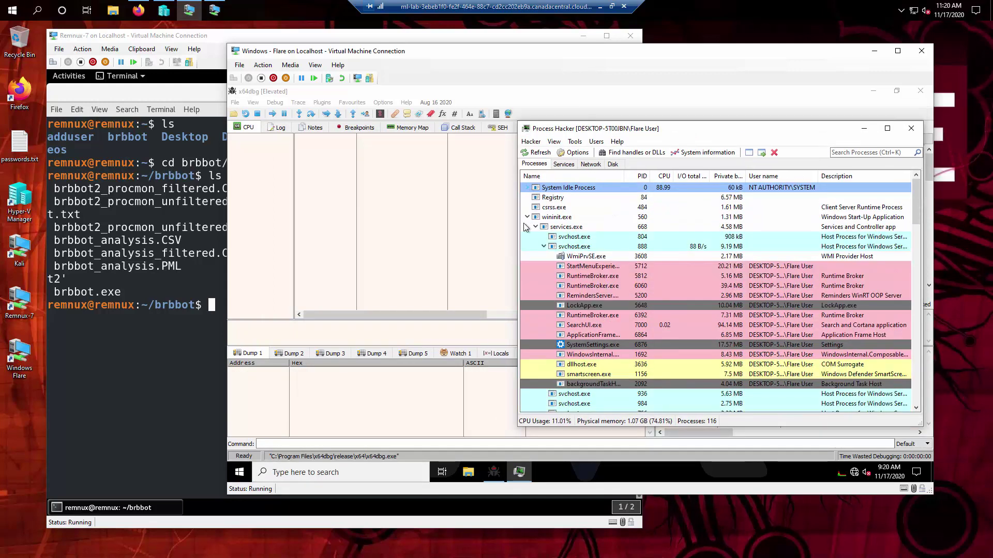
pyautogui.click(527, 216)
pyautogui.click(527, 237)
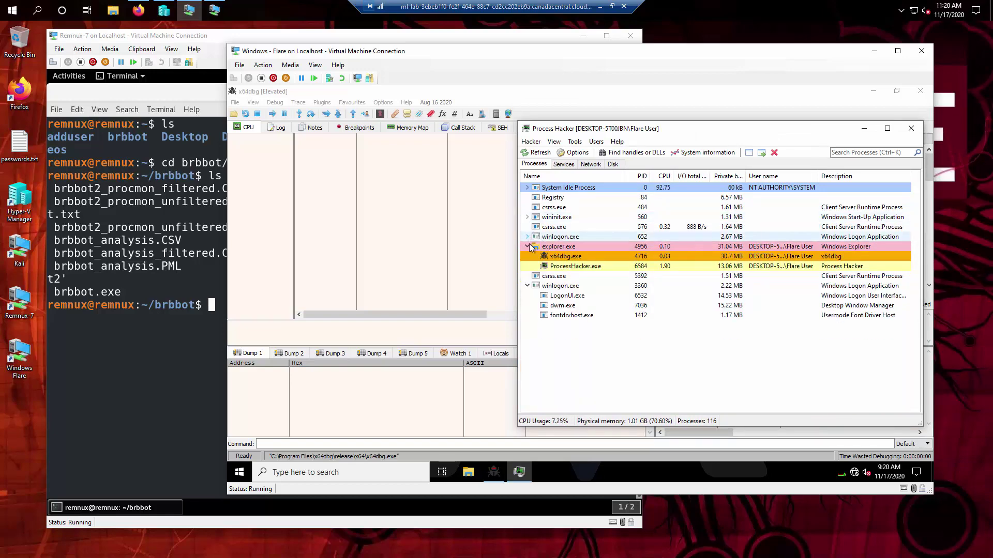
pyautogui.click(527, 285)
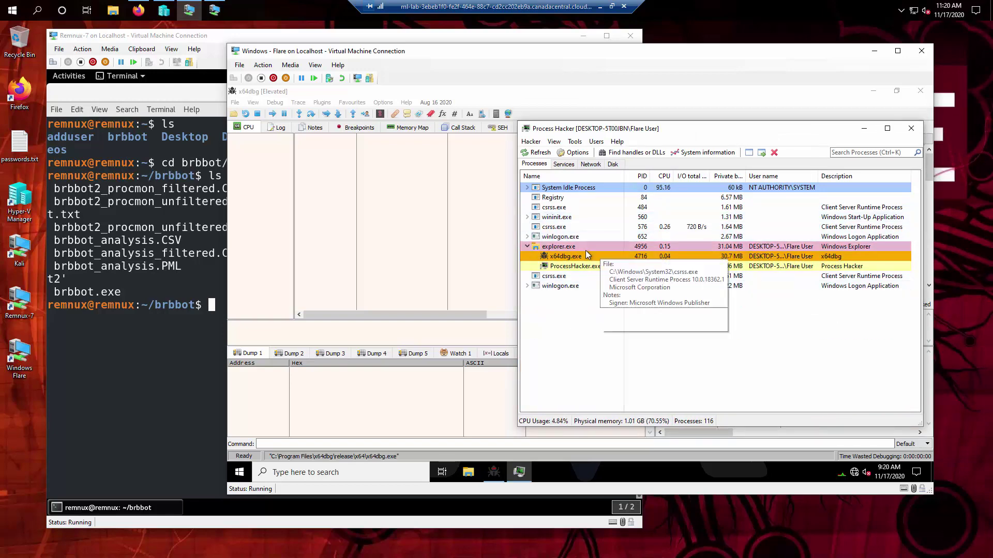
pyautogui.moveTo(570, 255)
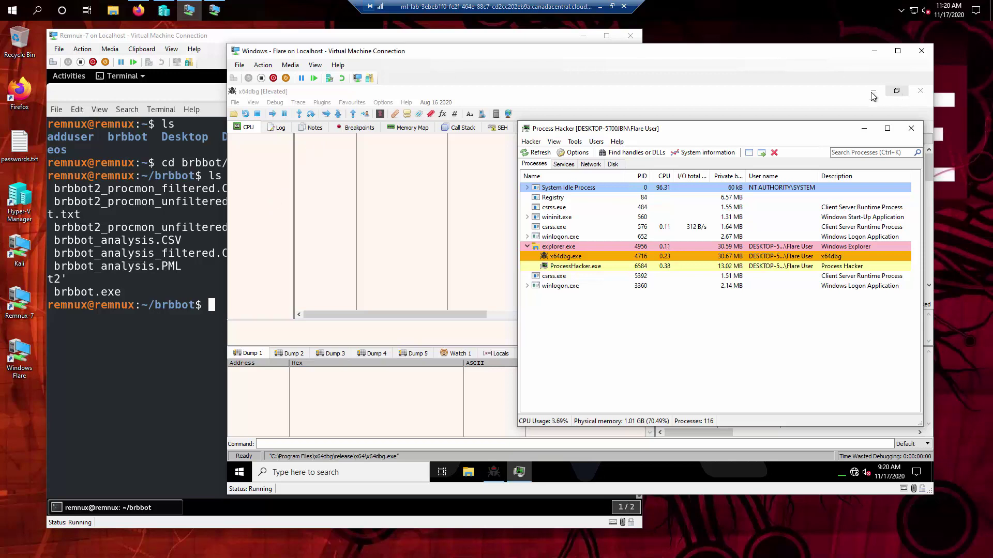
# - Restore x64dbg from its maximized state, then reposition and enlarge its window beside the desktop icons
pyautogui.doubleClick(539, 95)
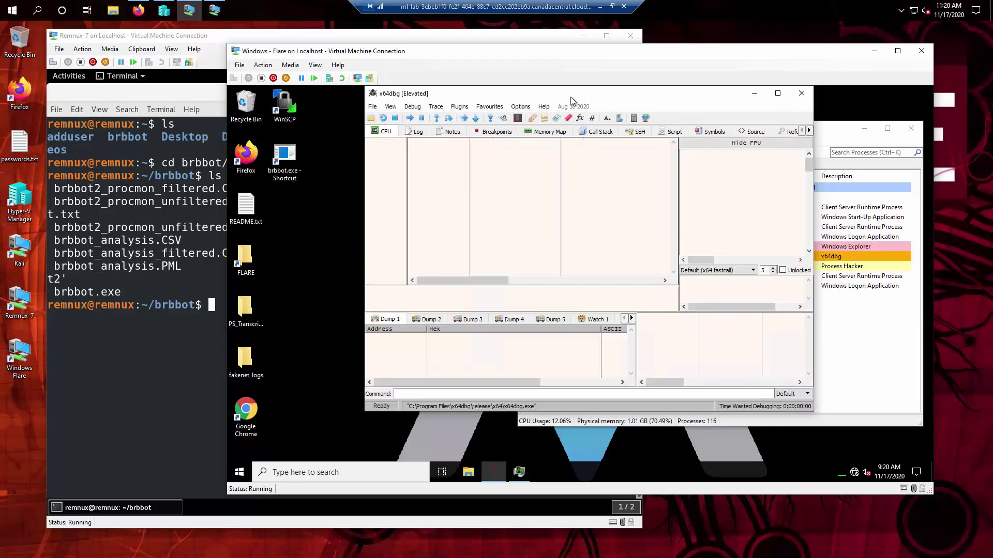
pyautogui.moveTo(551, 95); pyautogui.dragTo(493, 95)
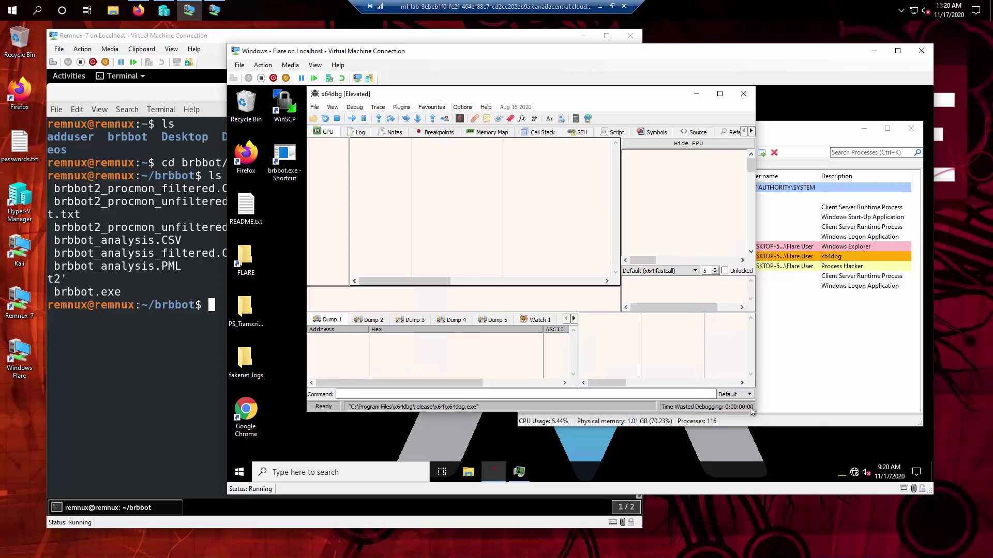
pyautogui.moveTo(757, 417); pyautogui.dragTo(926, 458)
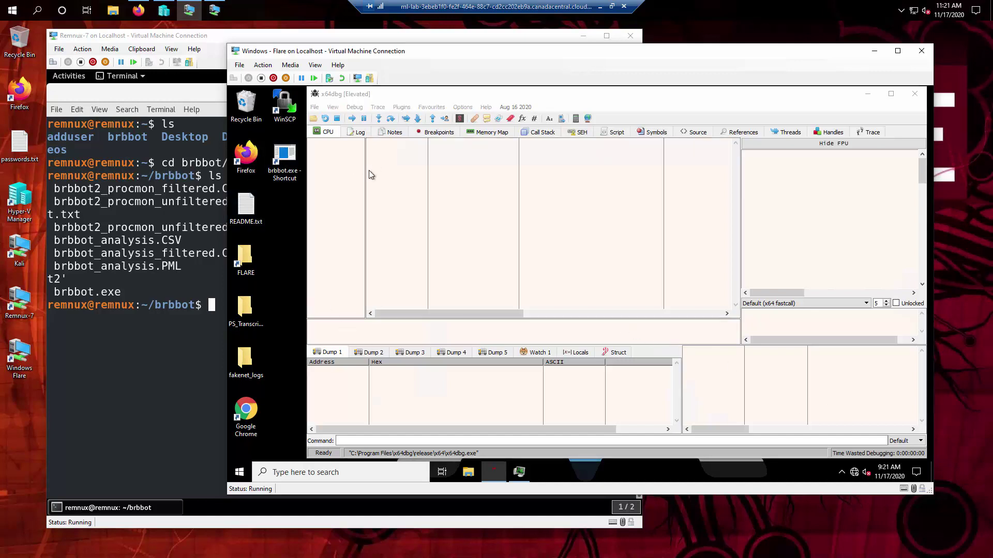
# - Open the brbbot.exe shortcut from the Desktop folder in x64dbg for debugging
pyautogui.click(315, 107)
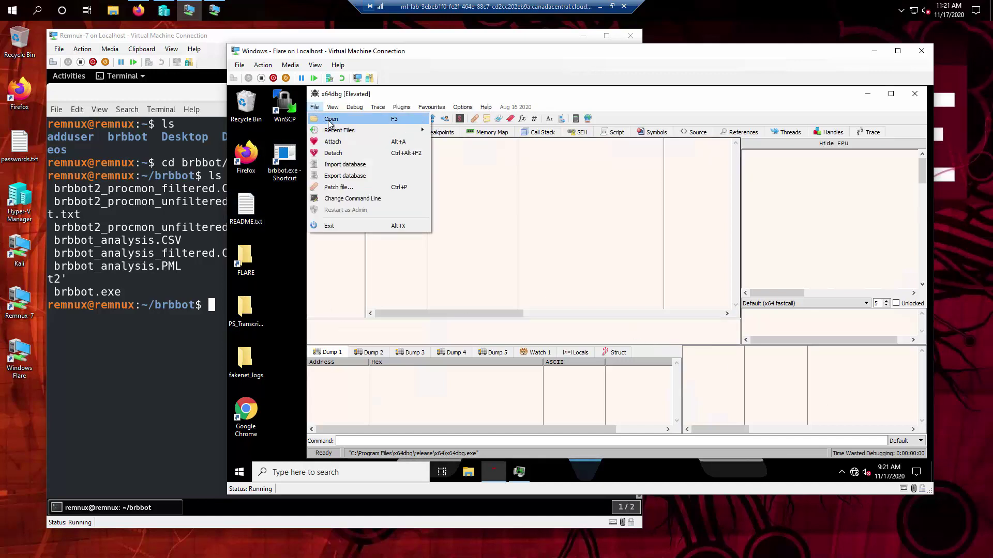
pyautogui.click(328, 120)
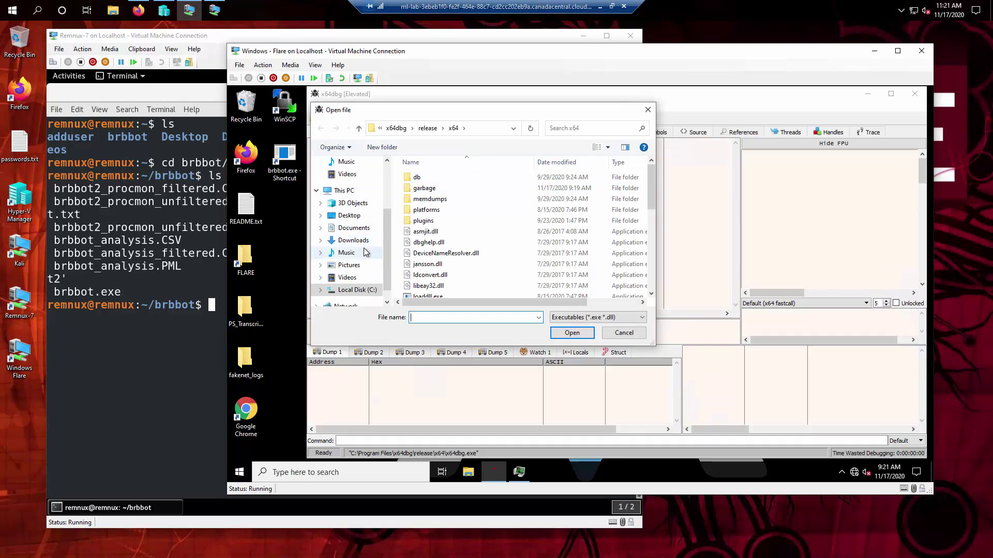
pyautogui.scroll(3, 387, 234)
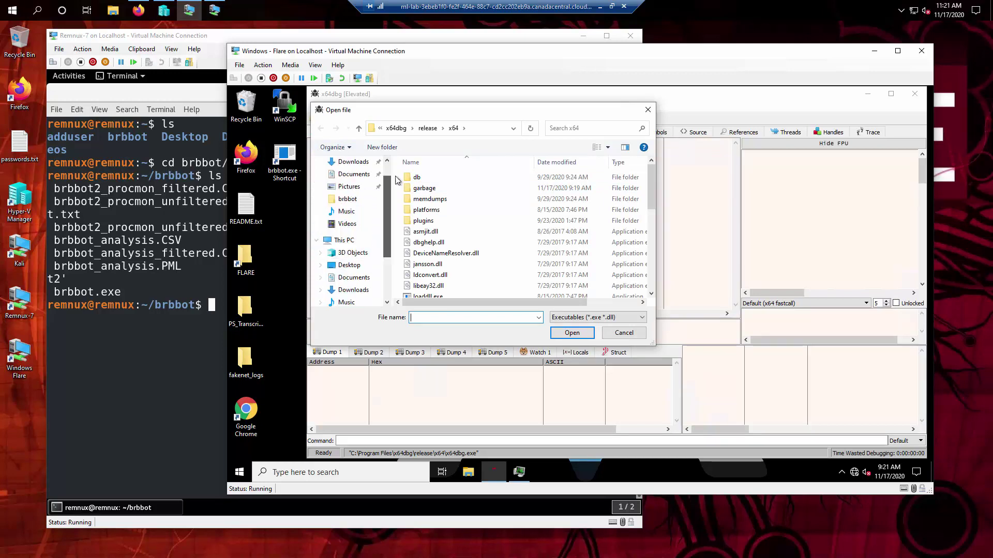
pyautogui.click(346, 232)
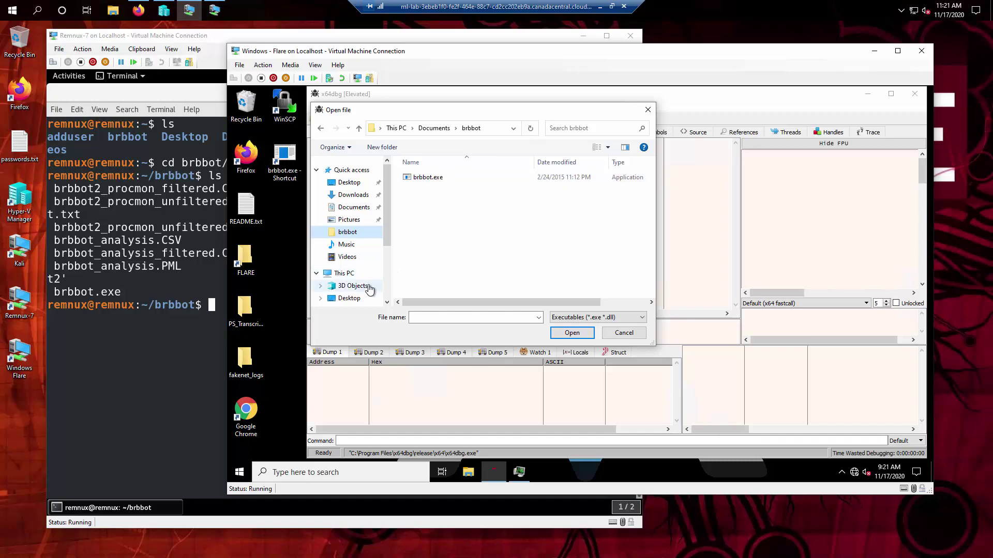
pyautogui.scroll(-3, 387, 264)
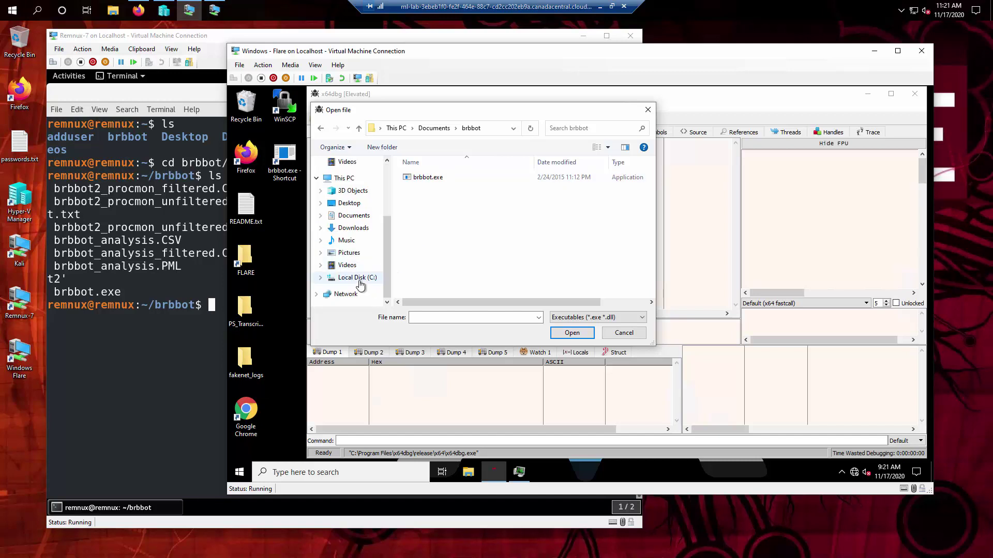
pyautogui.click(357, 278)
pyautogui.click(350, 203)
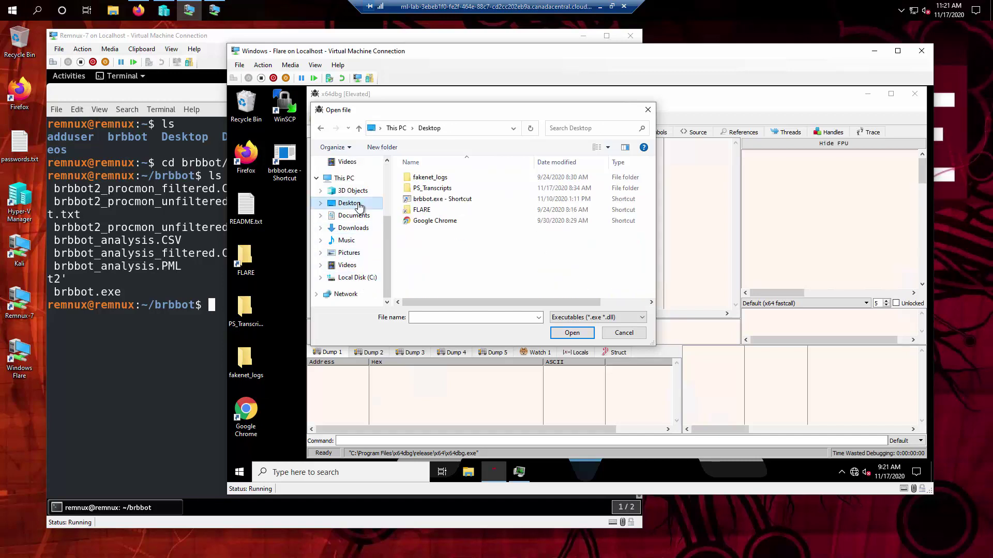
pyautogui.doubleClick(425, 200)
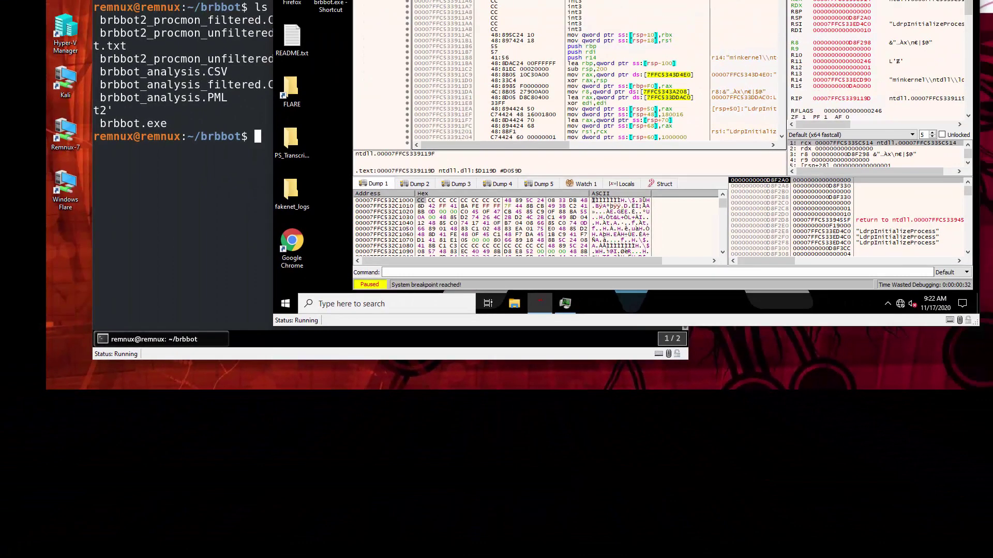
# - Check which break events are enabled in the x64dbg preferences and close the settings without saving
pyautogui.click(379, 0)
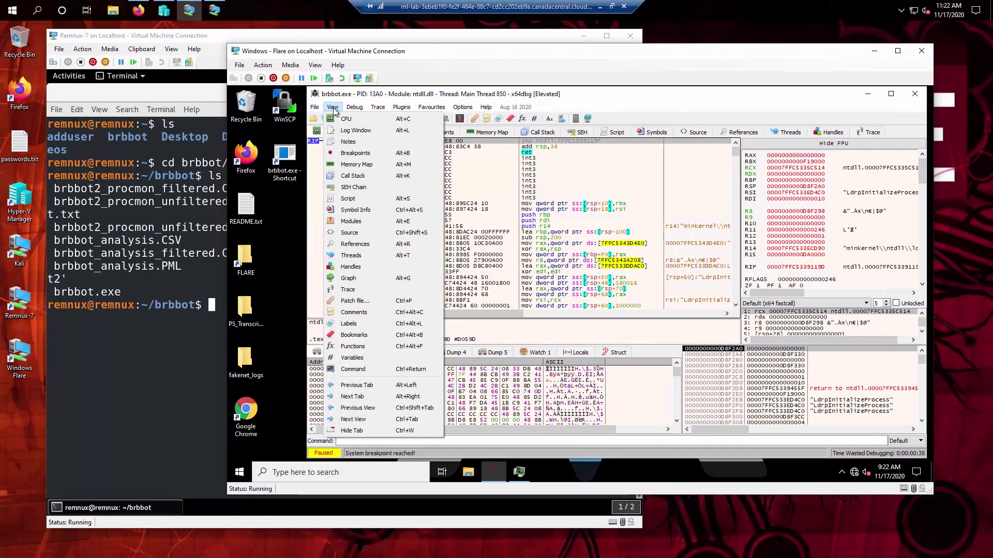
pyautogui.click(463, 107)
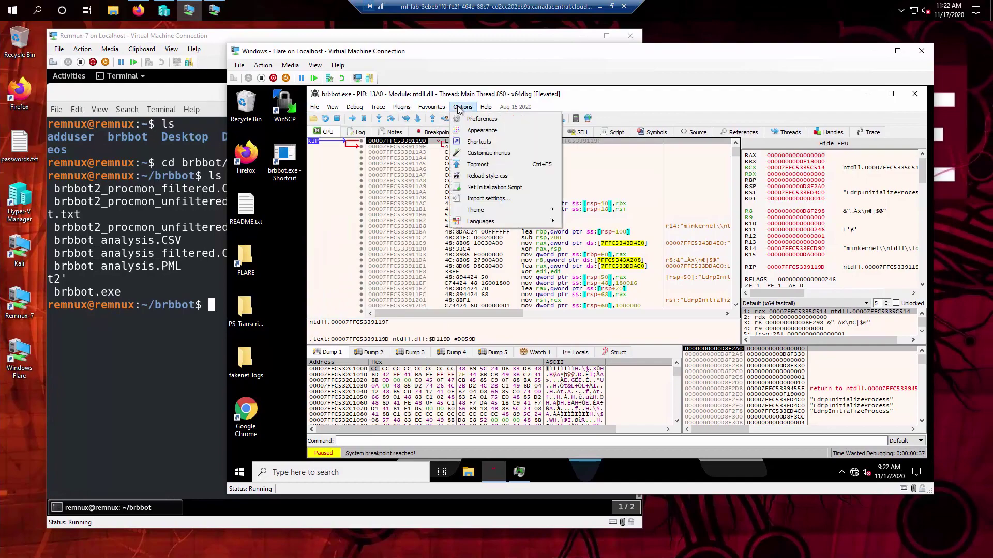
pyautogui.click(456, 75)
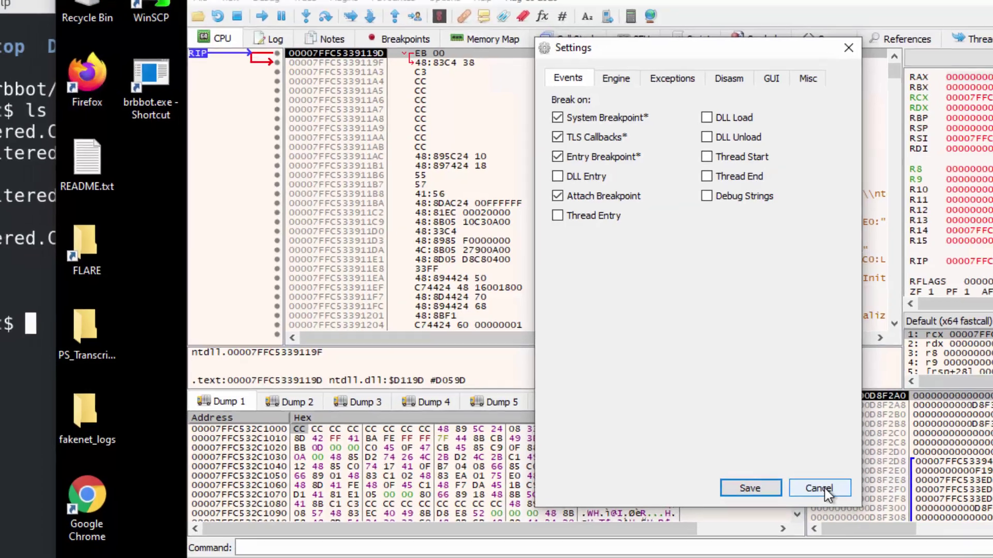
pyautogui.click(844, 499)
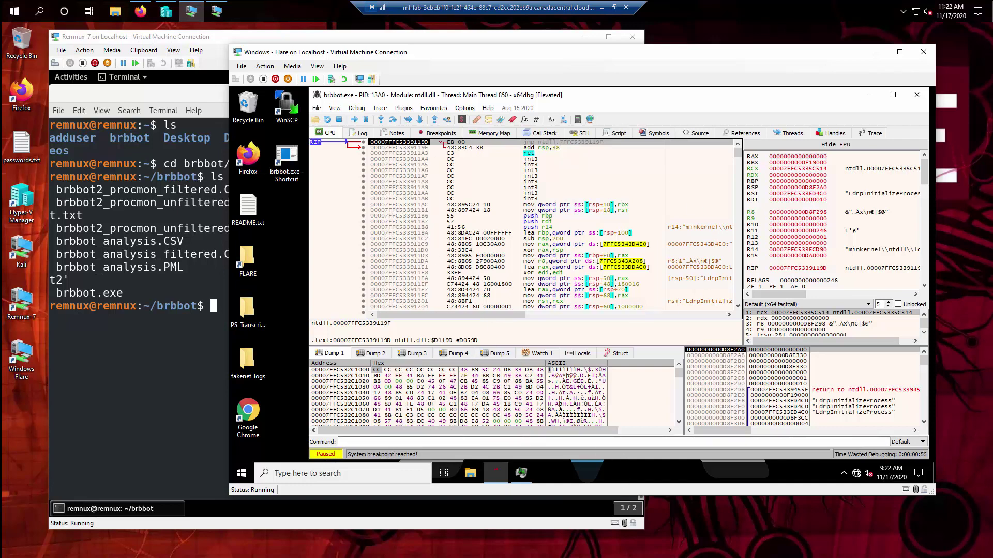
# - Switch to Process Hacker and examine the brbbot.exe process running under x64dbg.exe
pyautogui.click(521, 473)
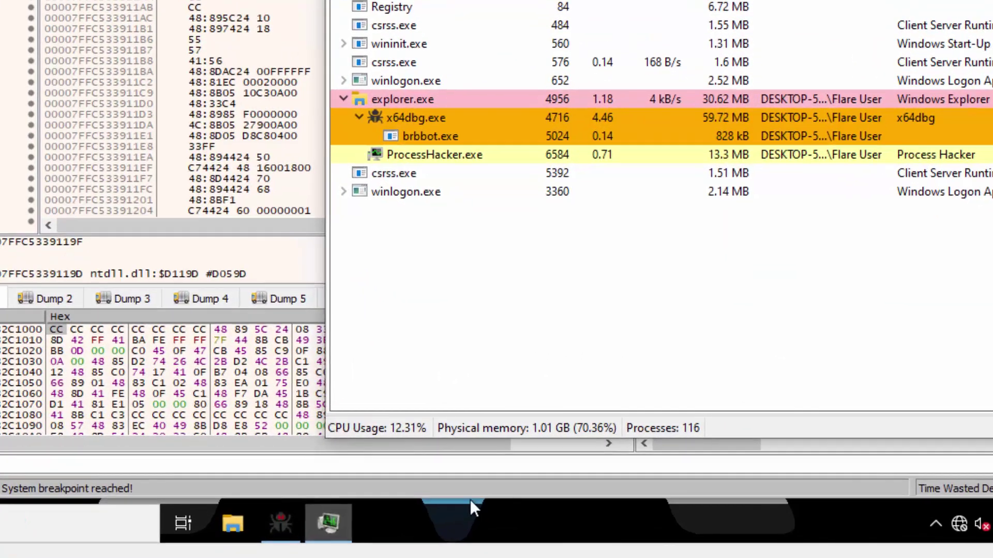
pyautogui.moveTo(430, 139)
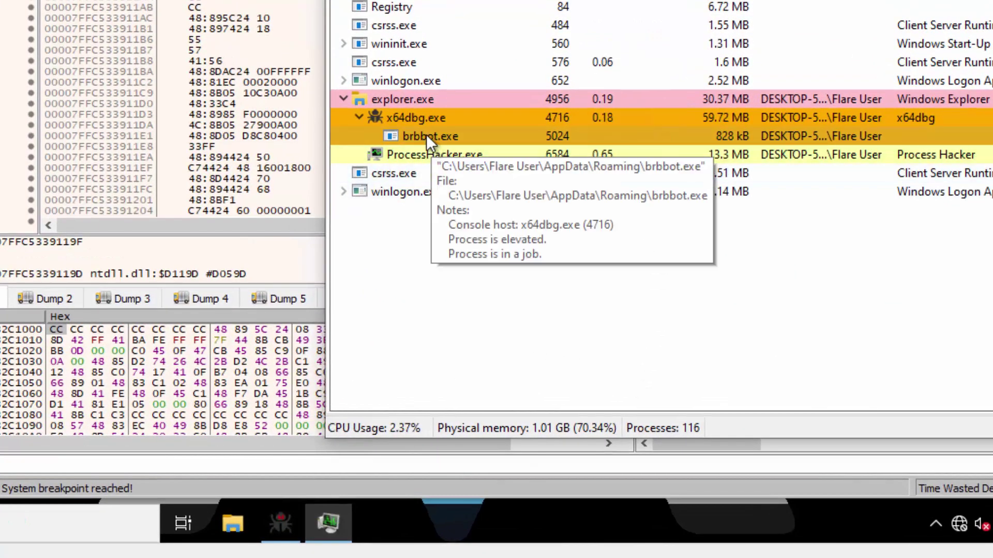
pyautogui.moveTo(418, 119)
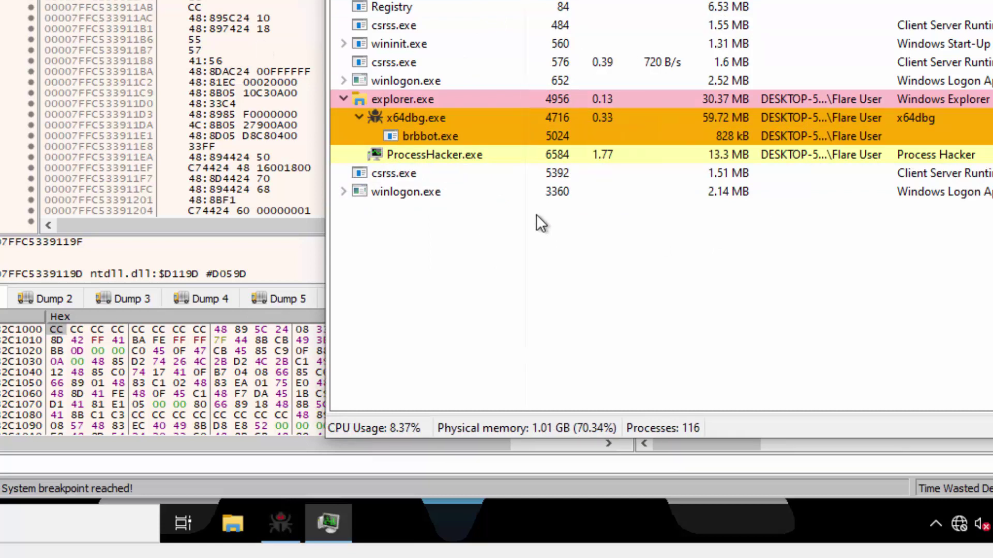
pyautogui.moveTo(495, 189)
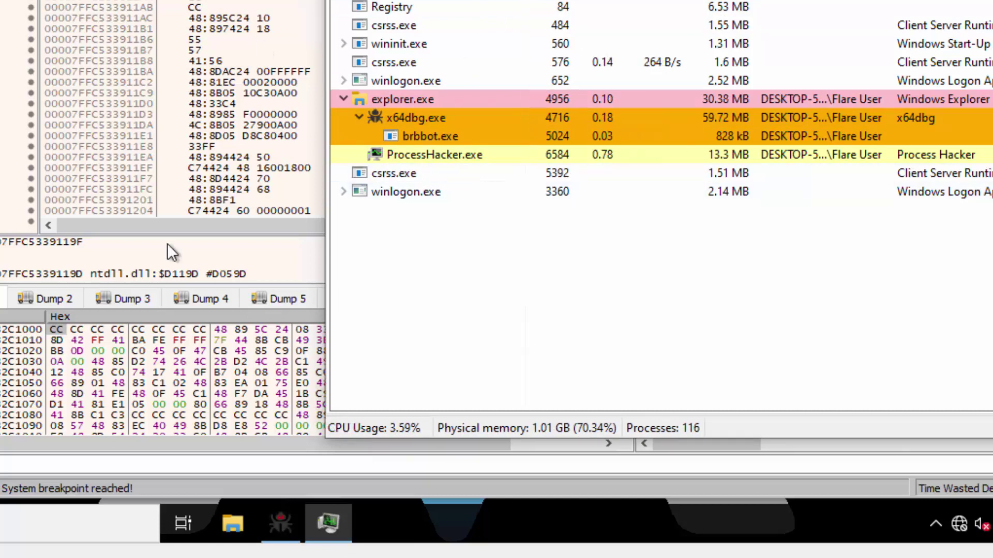
pyautogui.moveTo(467, 144)
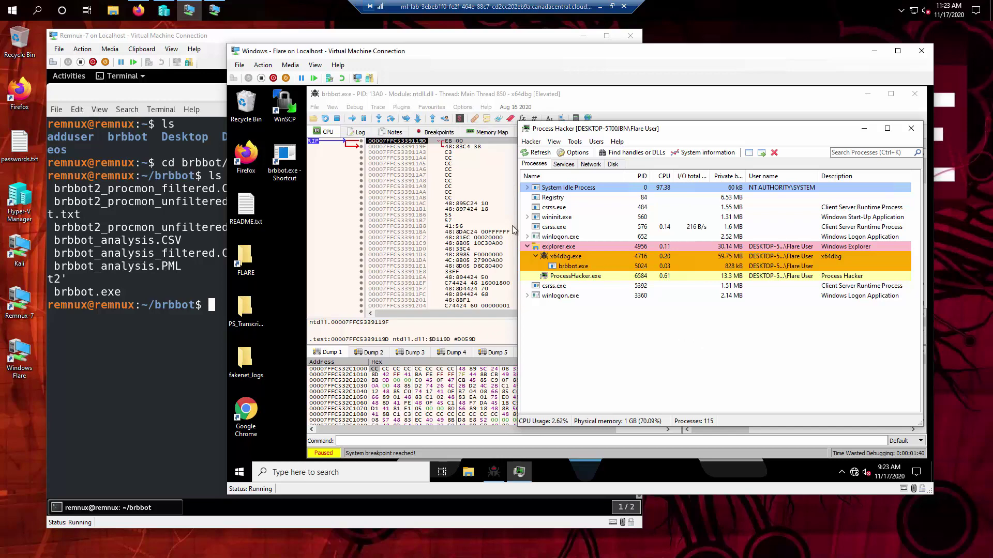
# - Return to x64dbg and review its available execution and stepping commands
pyautogui.click(401, 99)
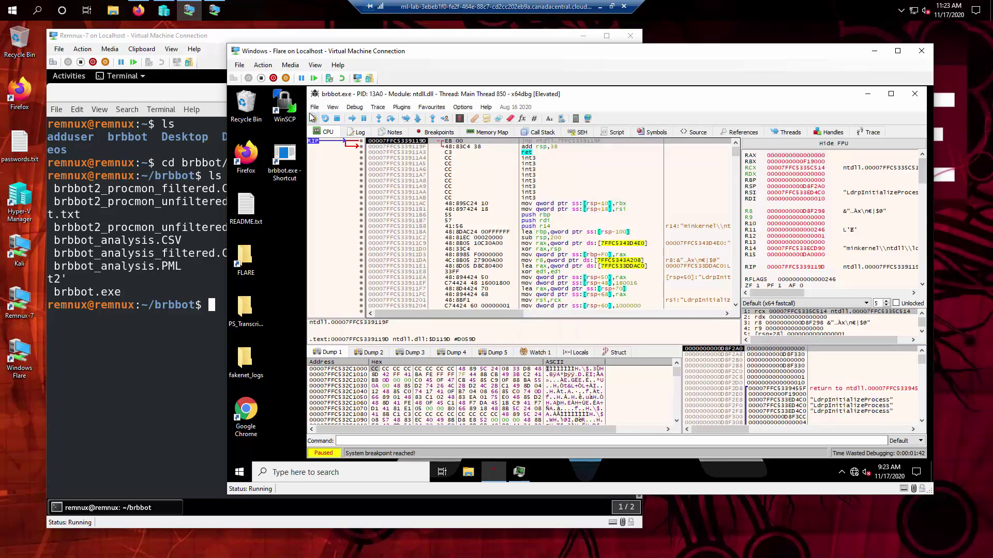
pyautogui.click(314, 107)
pyautogui.moveTo(354, 107)
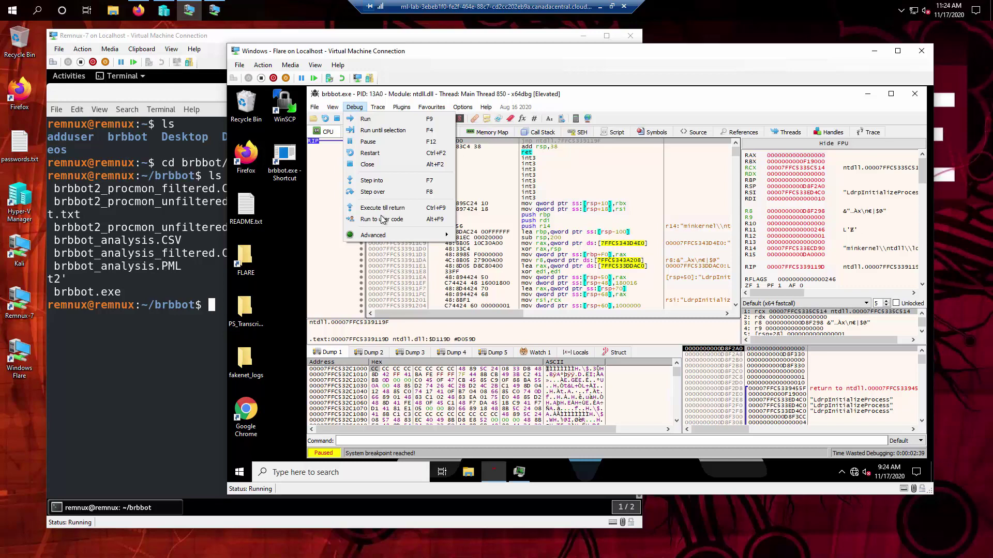
pyautogui.click(347, 442)
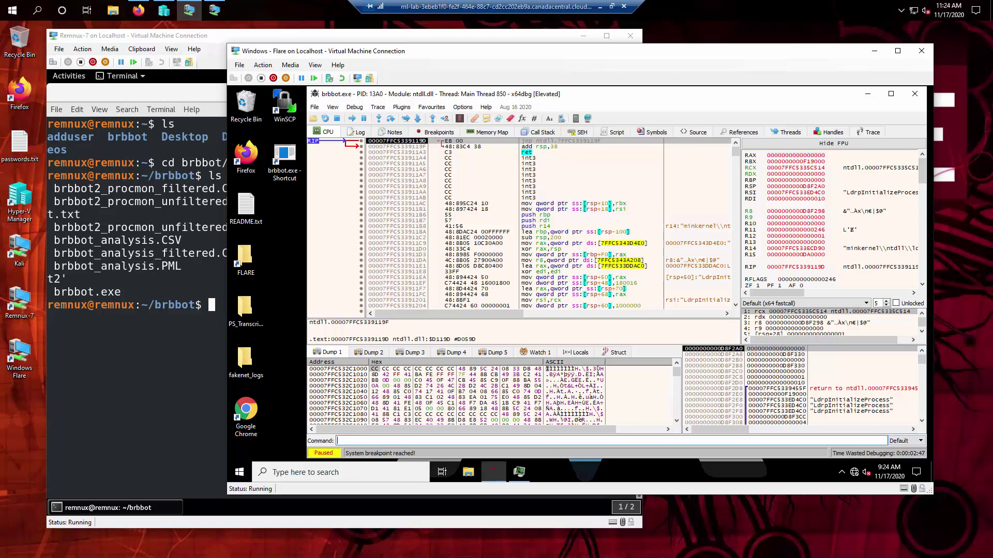
pyautogui.click(378, 436)
pyautogui.write('set')
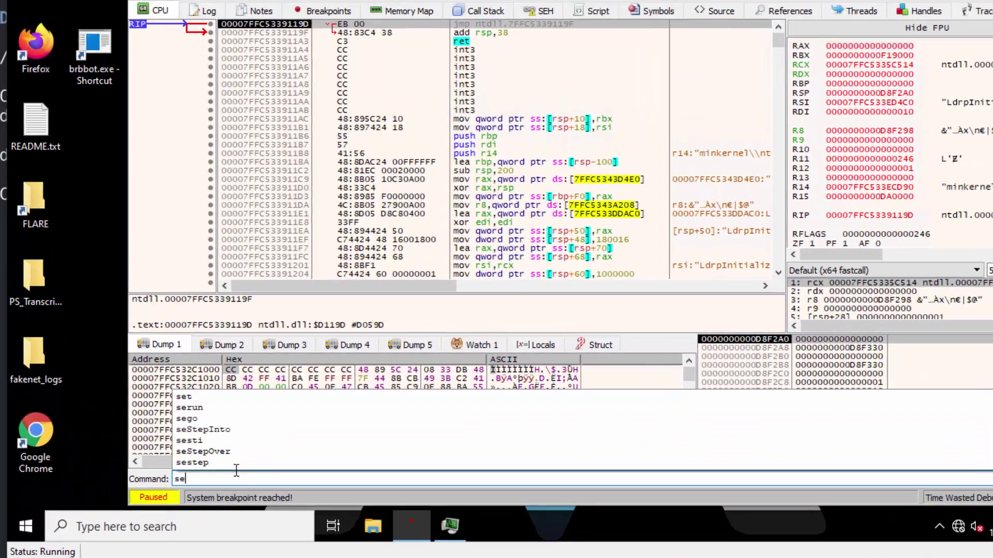
pyautogui.write('p')
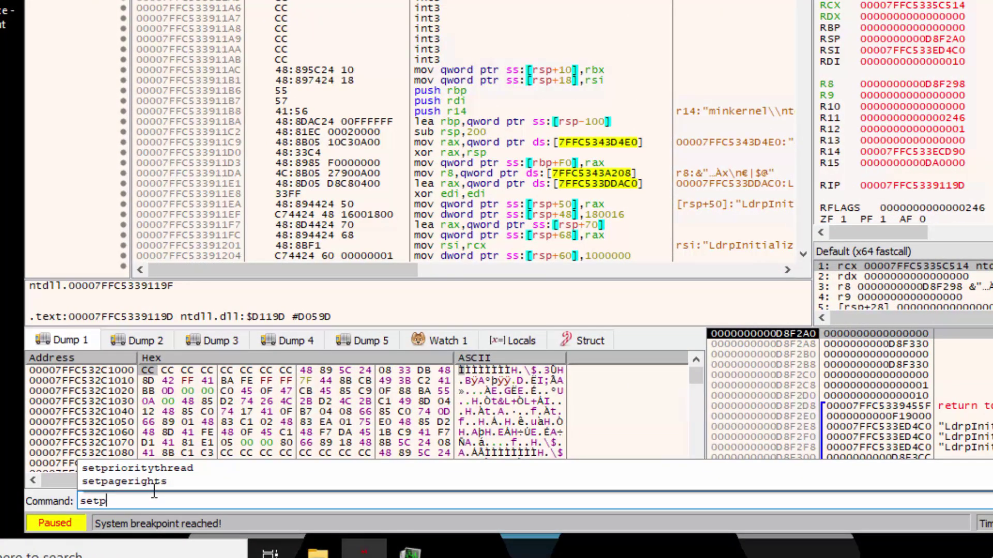
pyautogui.press('BackSpace')
pyautogui.write('b')
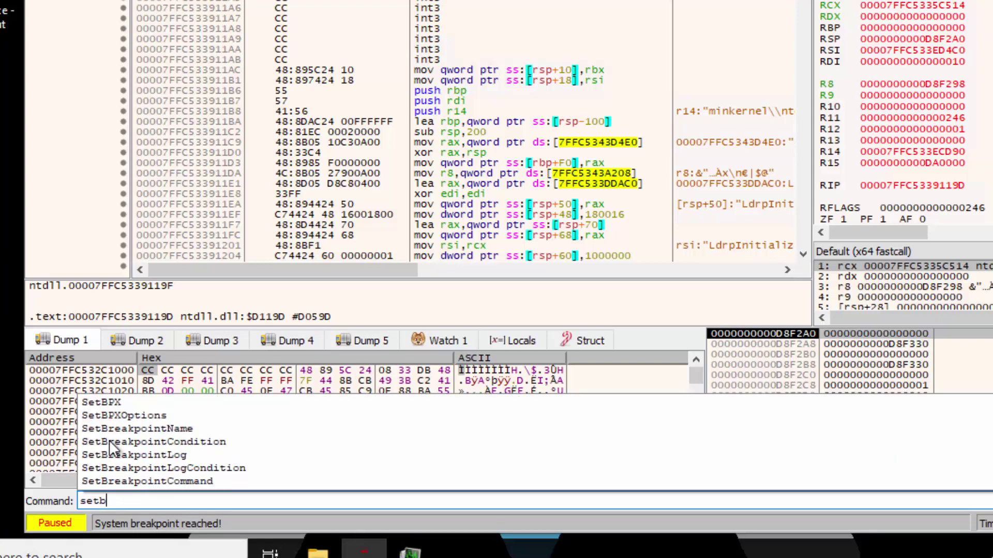
pyautogui.press('BackSpace')
pyautogui.press('BackSpace')
pyautogui.press('BackSpace')
pyautogui.press('BackSpace')
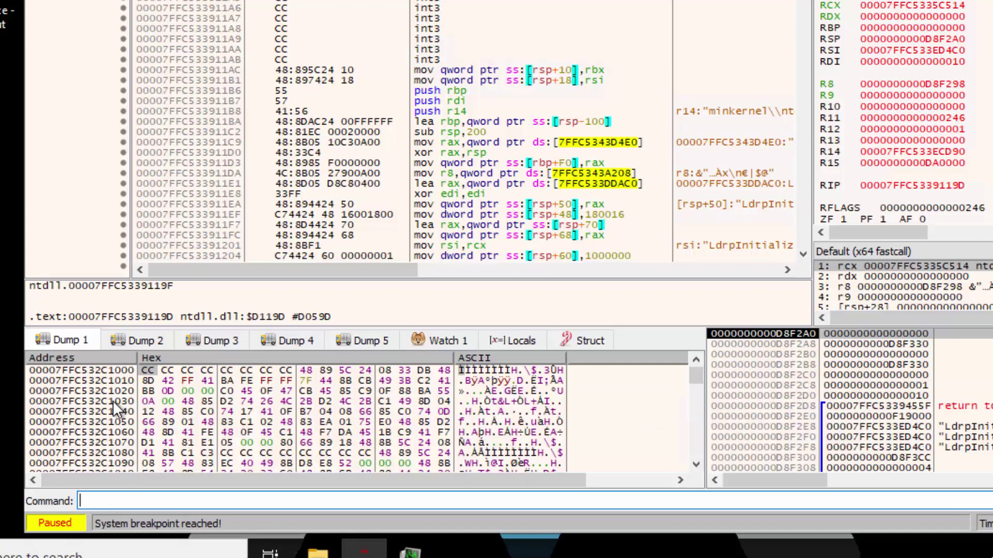
# - Enter SetBPX ReadFile on the x64dbg command line without executing it
pyautogui.write('SetBPXet')
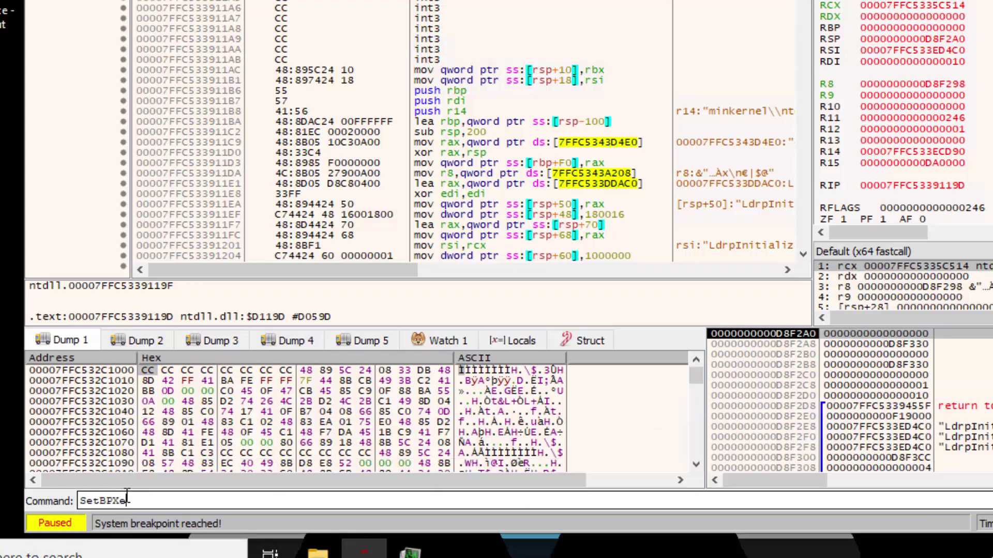
pyautogui.press('BackSpace')
pyautogui.press('BackSpace')
pyautogui.write('ReadFile')
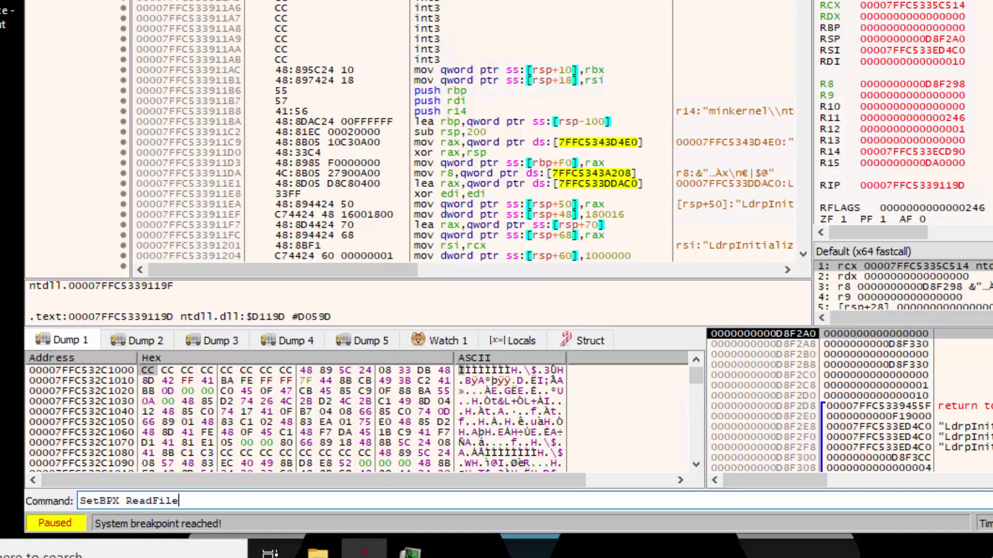
# - Open Notepad on the host desktop and write SetBPX ReadFile in the blank document
pyautogui.click(19, 1)
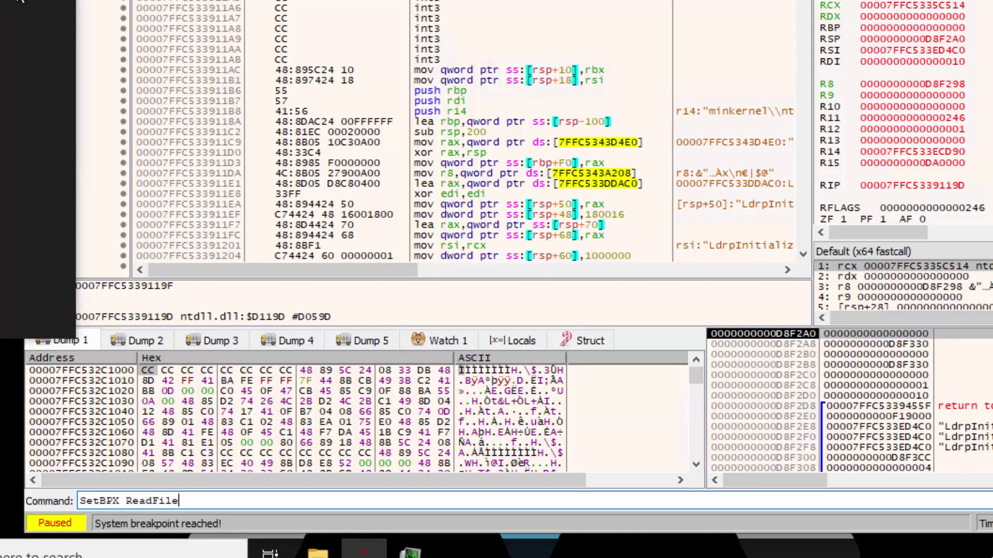
pyautogui.click(19, 1)
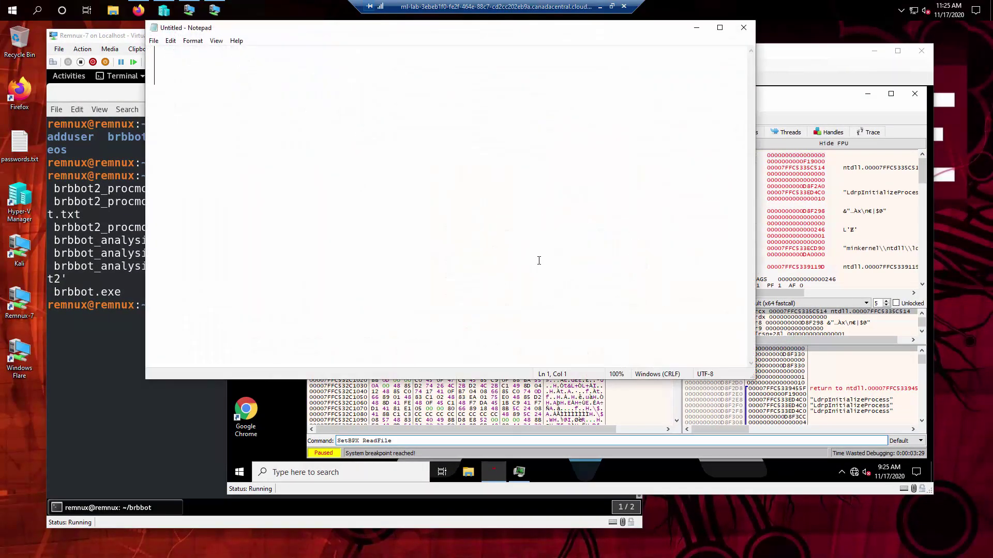
pyautogui.write('Set')
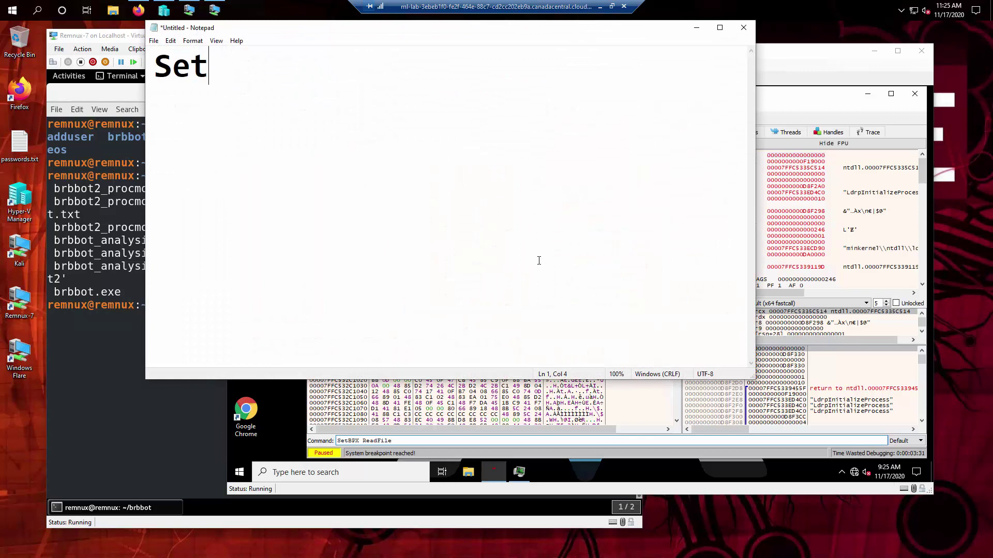
pyautogui.write('BT')
pyautogui.press('BackSpace')
pyautogui.write('PX')
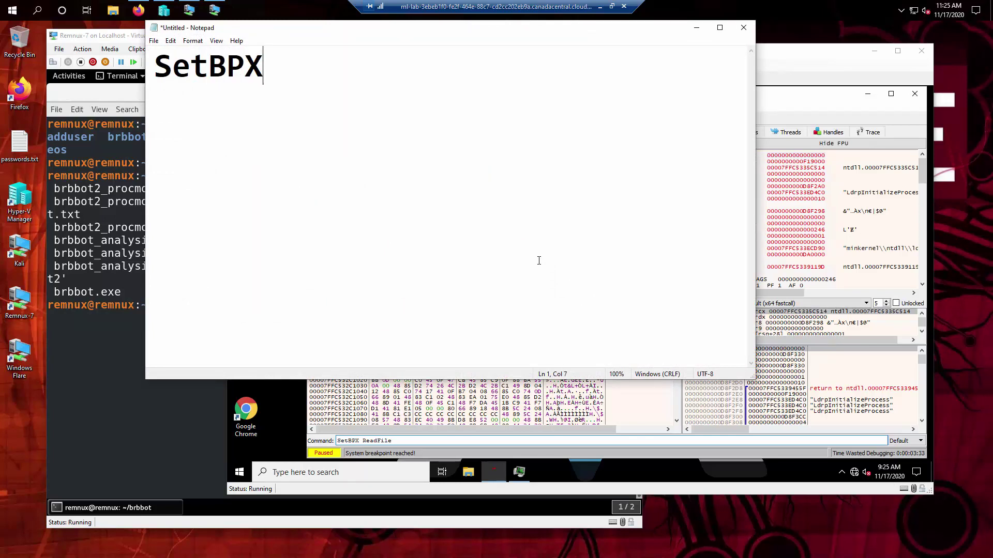
pyautogui.write(' Read')
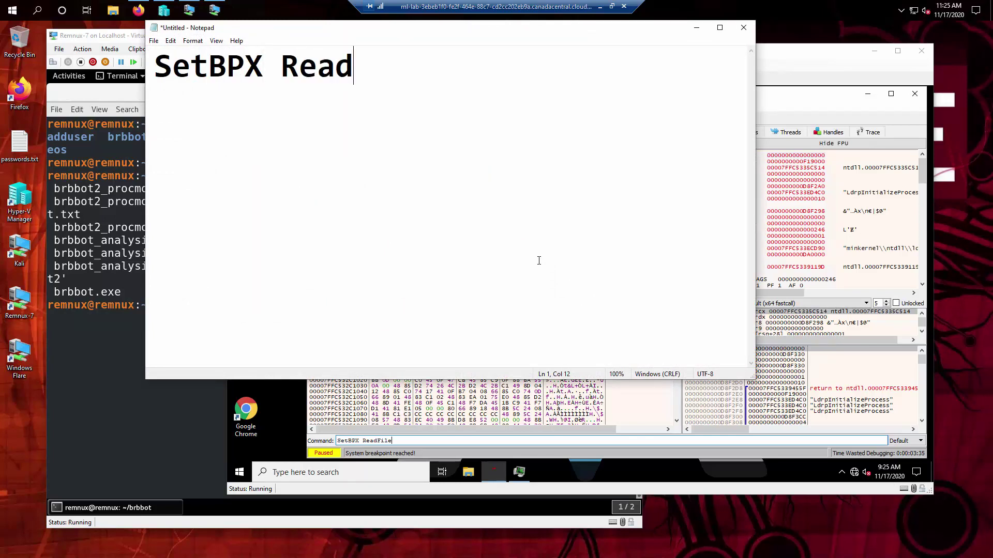
pyautogui.write('File')
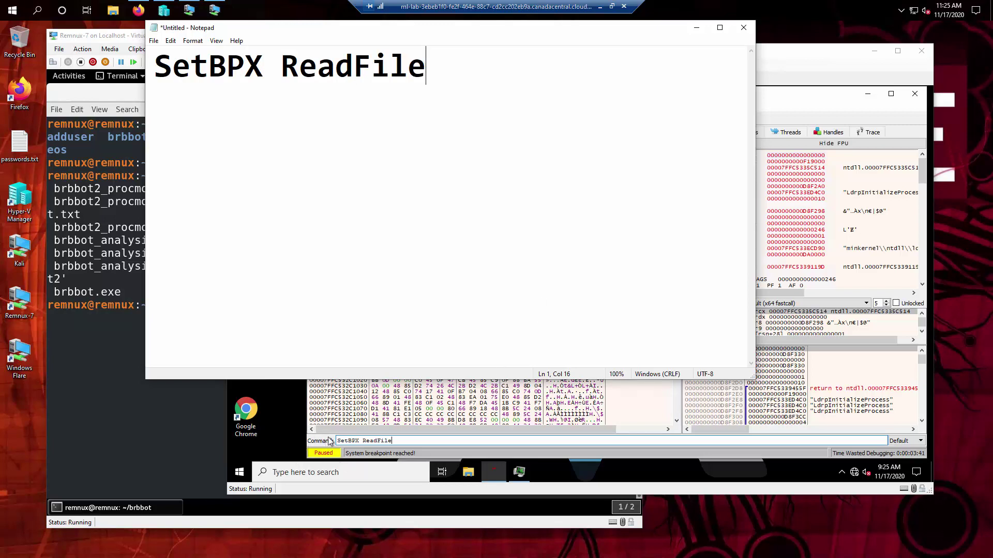
pyautogui.doubleClick(210, 77)
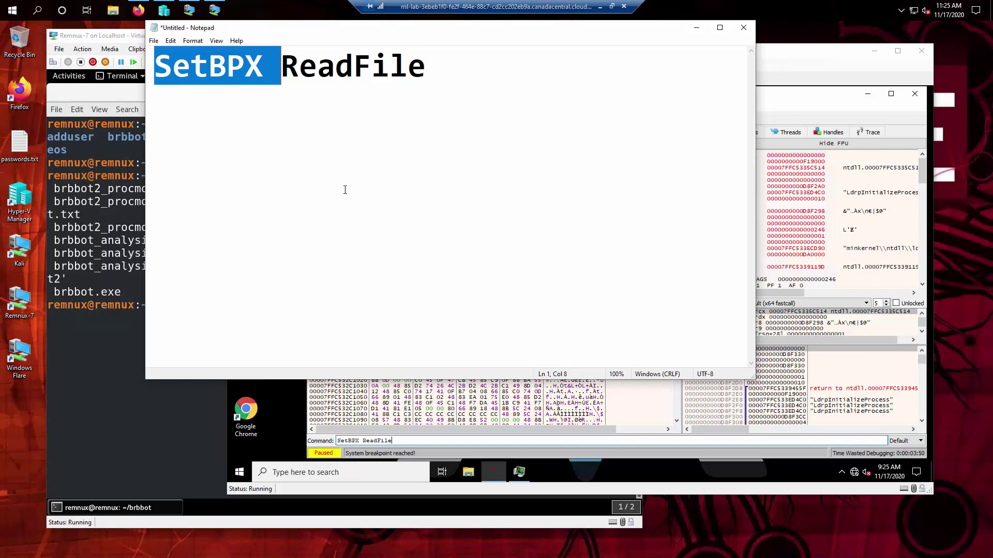
pyautogui.doubleClick(352, 68)
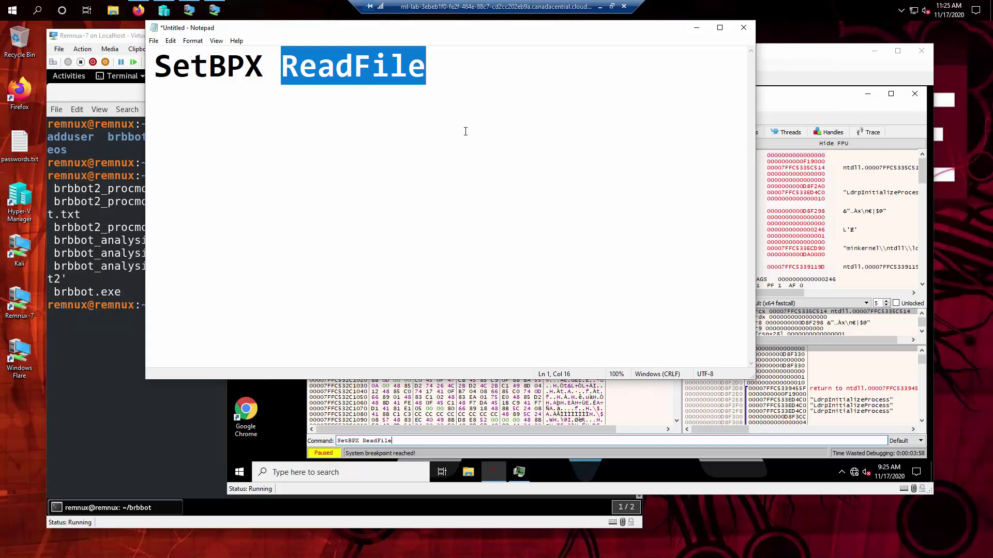
pyautogui.doubleClick(374, 107)
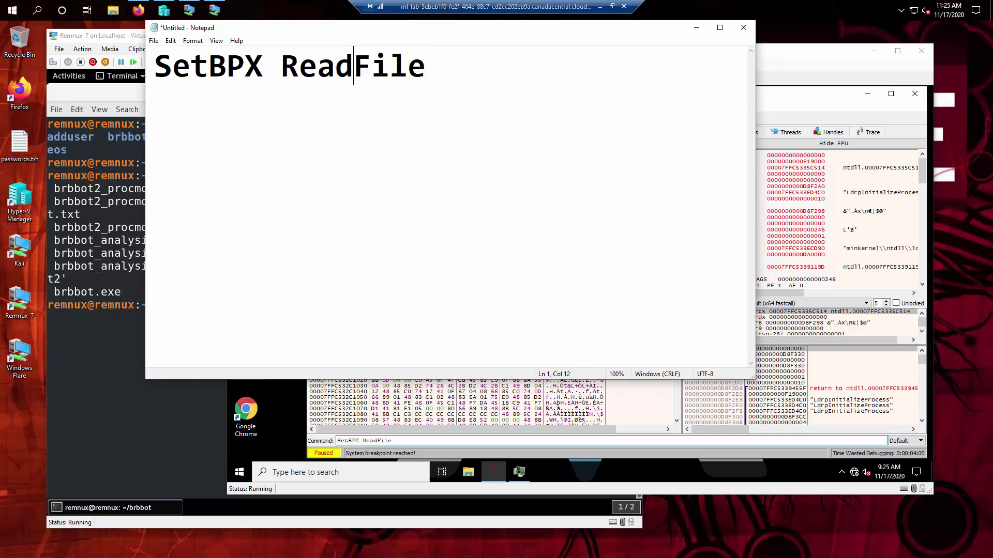
pyautogui.click(279, 70)
pyautogui.press('Right')
pyautogui.press('Right')
pyautogui.press('Right')
pyautogui.press('Right')
# - Switch back to x64dbg in the Flare virtual machine and execute the entered SetBPX ReadFile command
pyautogui.click(803, 57)
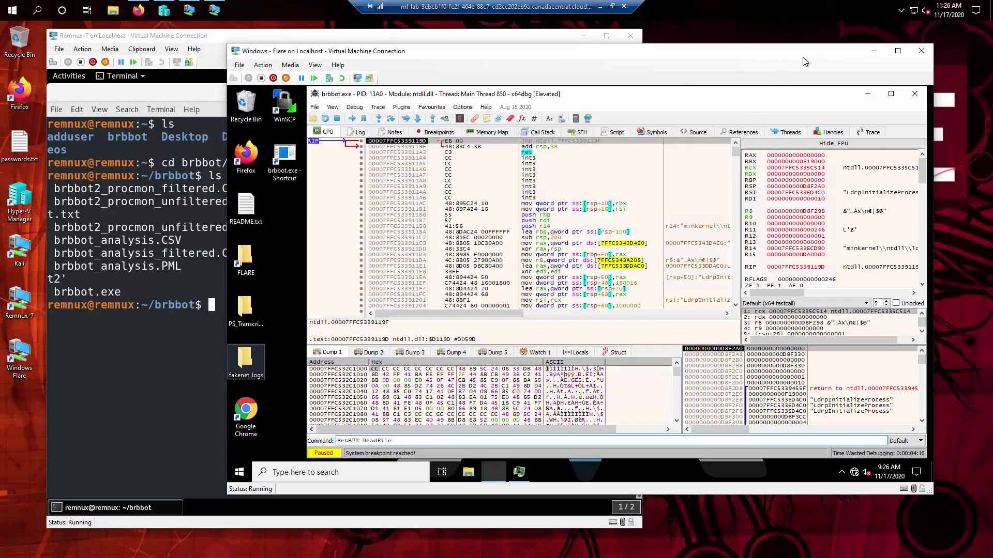
pyautogui.click(413, 441)
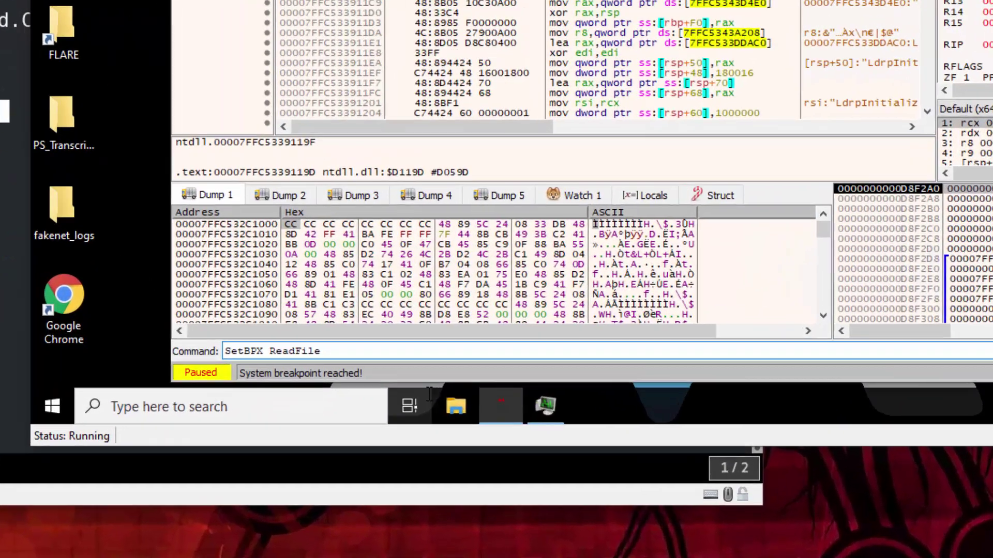
pyautogui.press('Return')
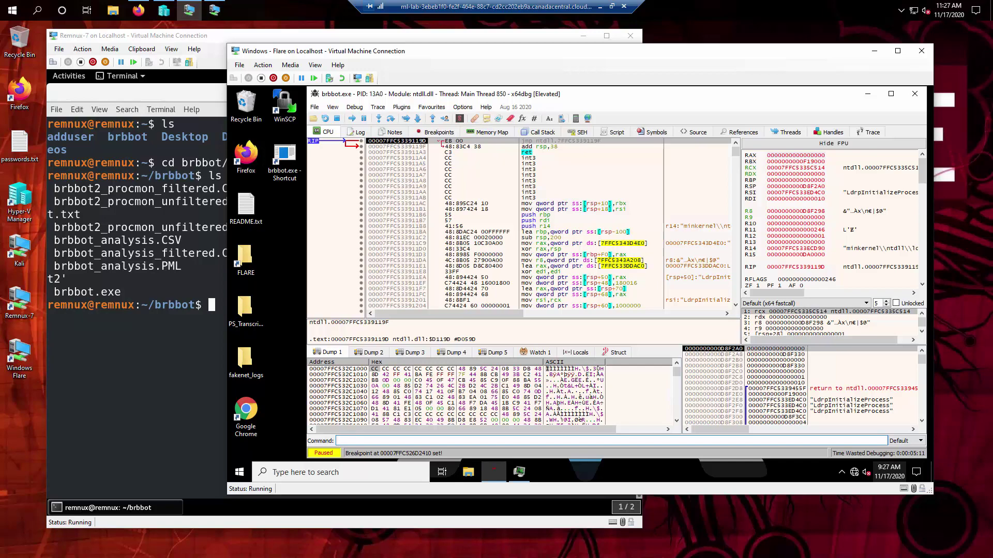
# - Check the debugger's breakpoint list for the ReadFile entry and look at the Source view
pyautogui.click(438, 133)
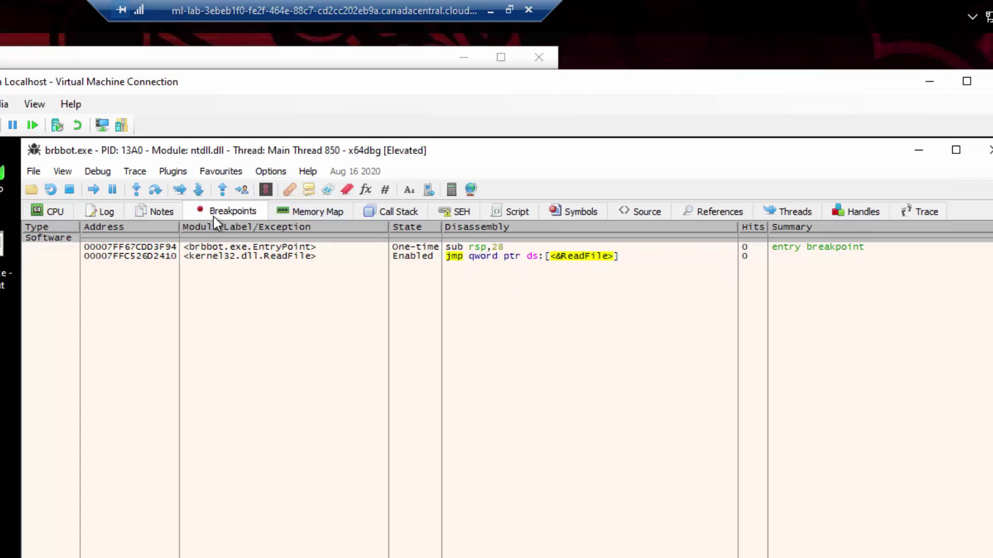
pyautogui.click(55, 213)
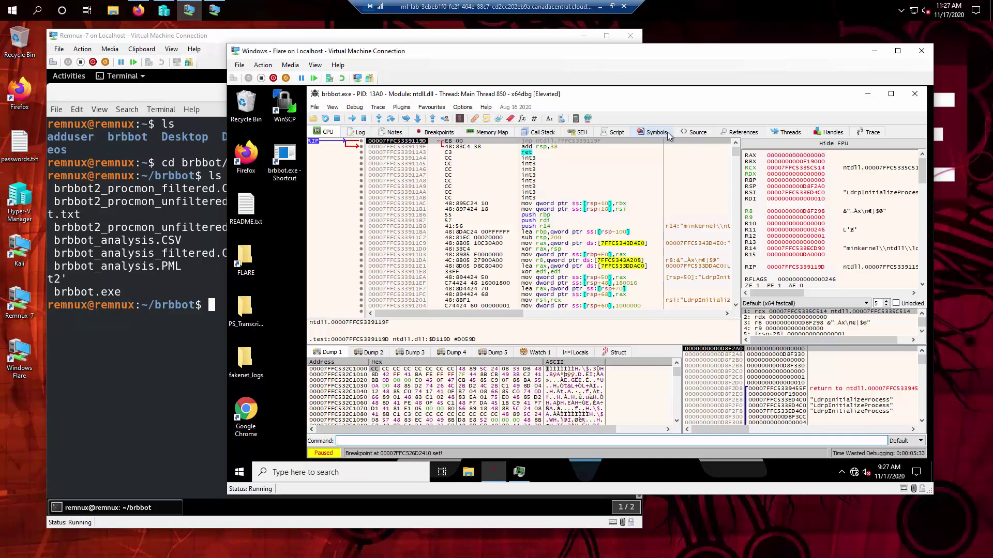
pyautogui.click(696, 133)
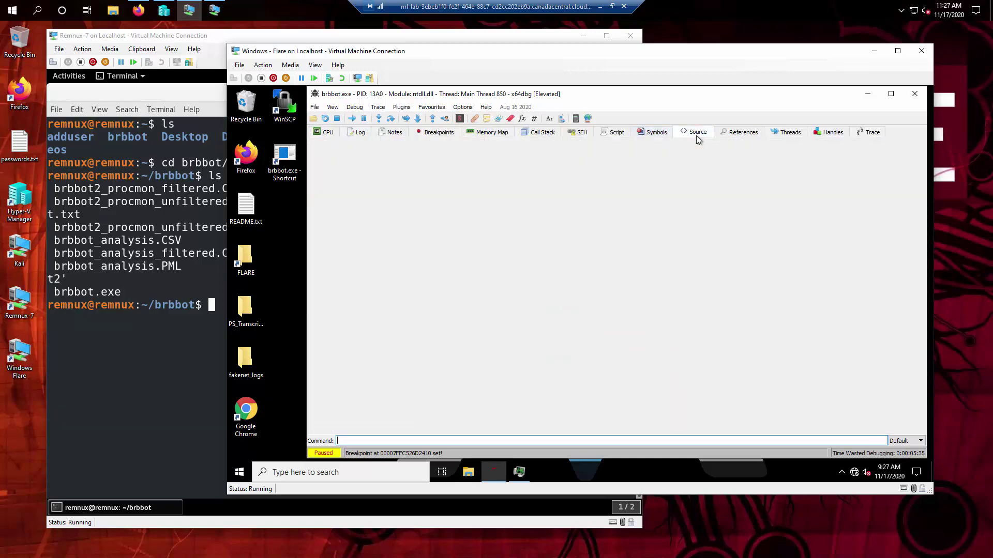
# - Look over the CPU view and recheck the breakpoint list before running the sample
pyautogui.click(325, 135)
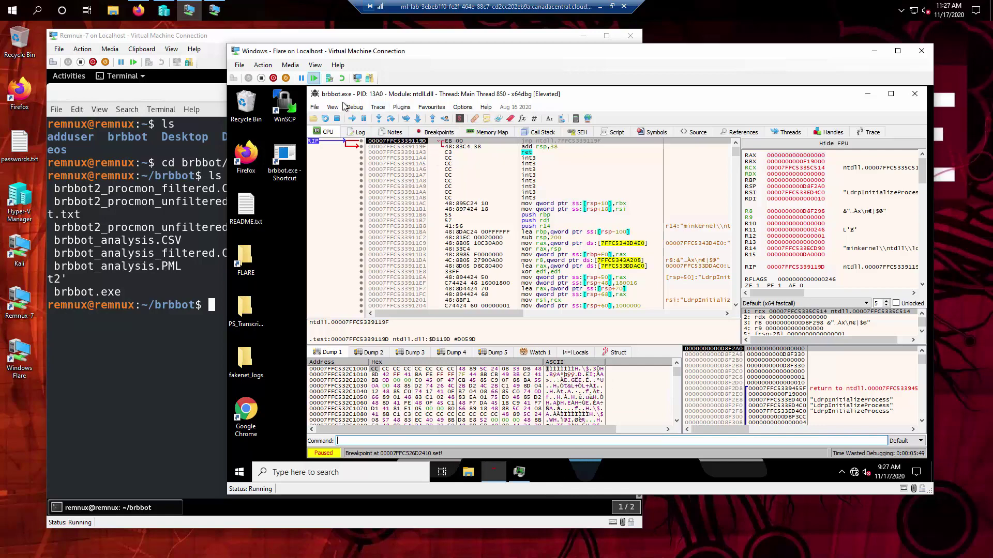
pyautogui.click(354, 108)
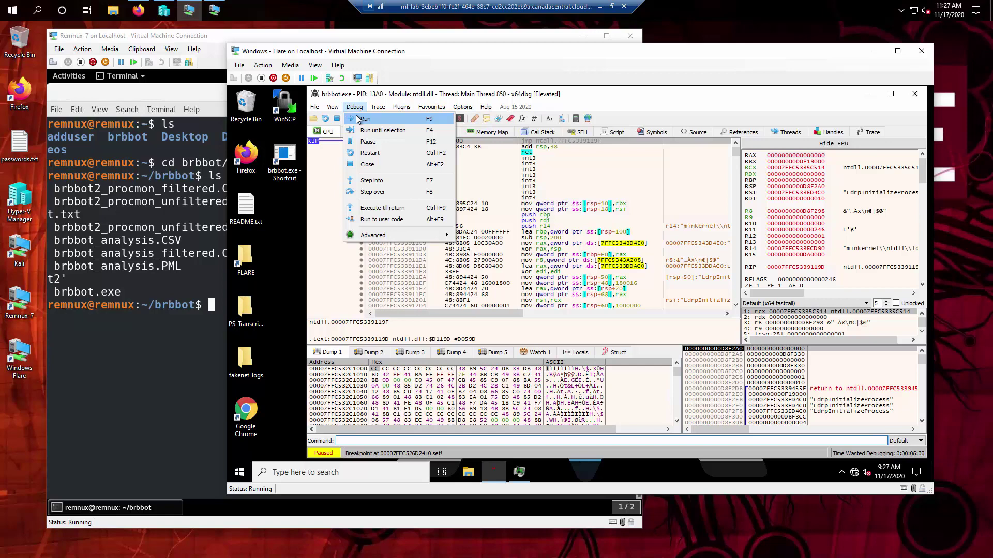
pyautogui.click(599, 91)
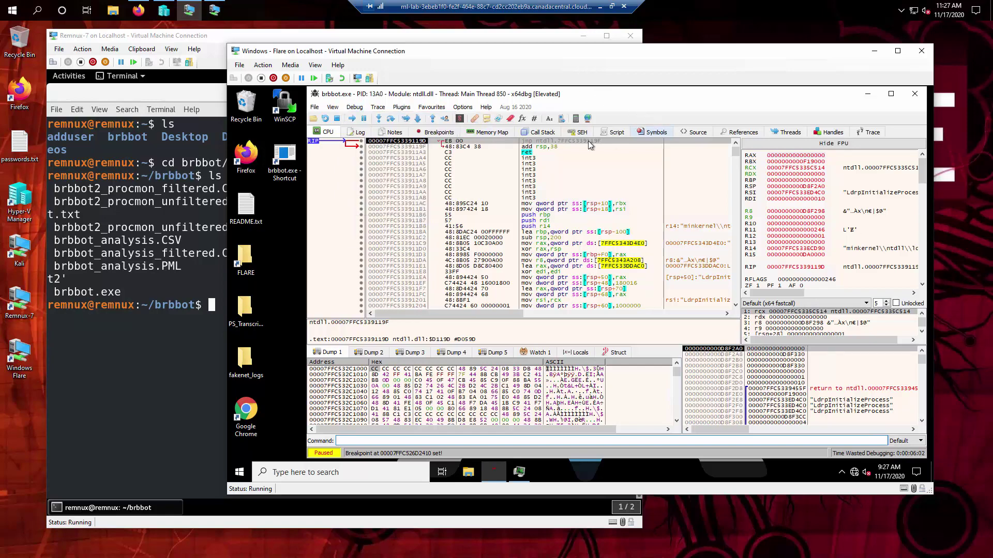
pyautogui.click(435, 133)
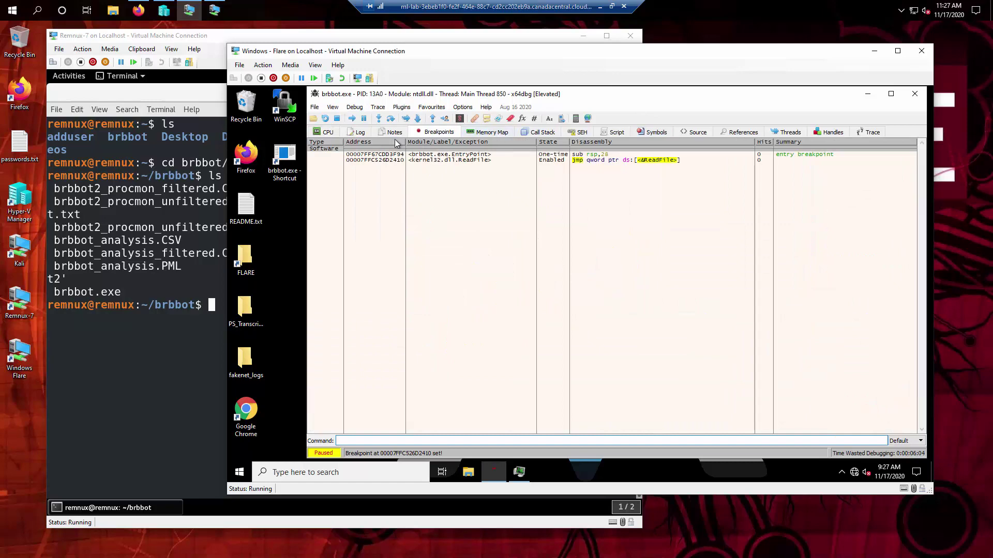
pyautogui.click(330, 132)
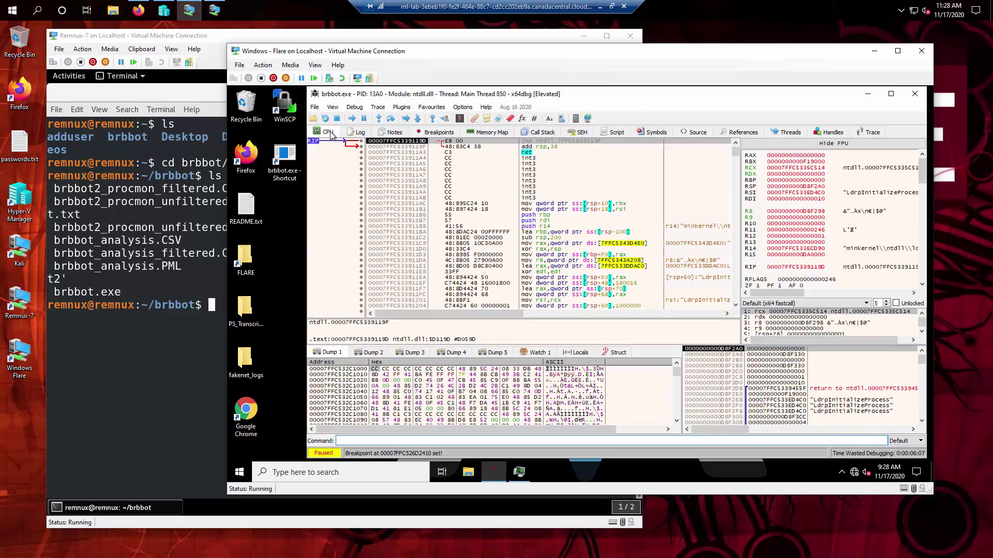
# - Run brbbot.exe to its entry point and continue execution to the ReadFile breakpoint
pyautogui.click(354, 108)
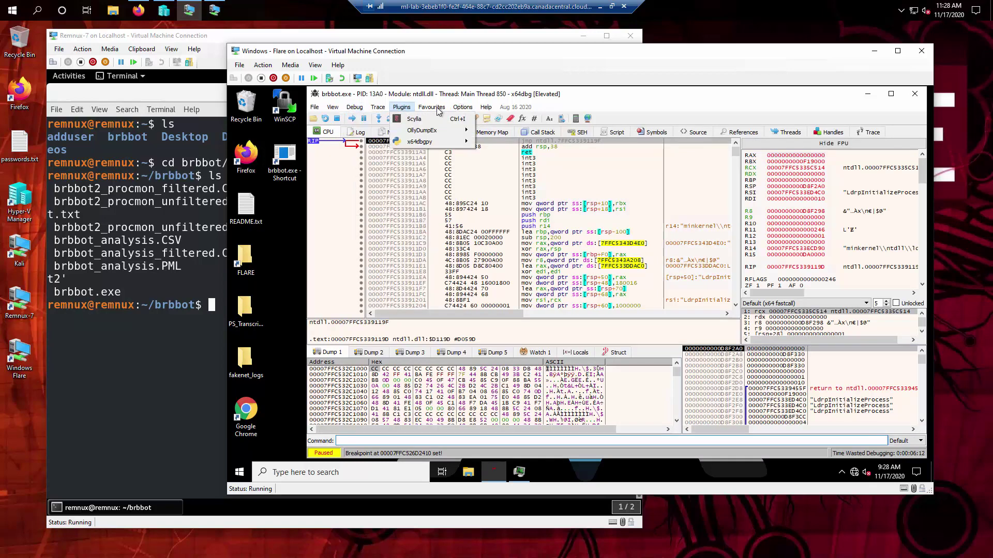
pyautogui.click(355, 106)
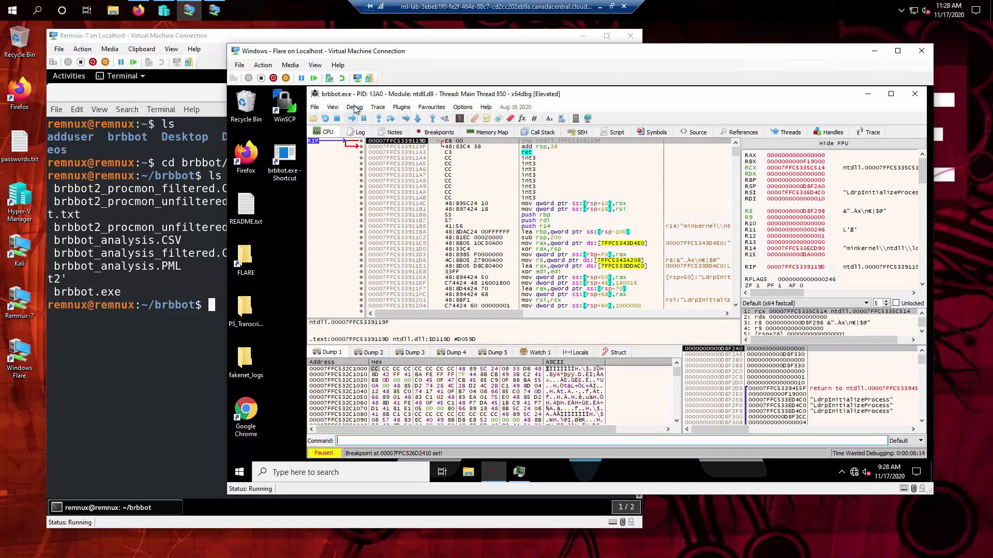
pyautogui.click(355, 107)
pyautogui.click(362, 119)
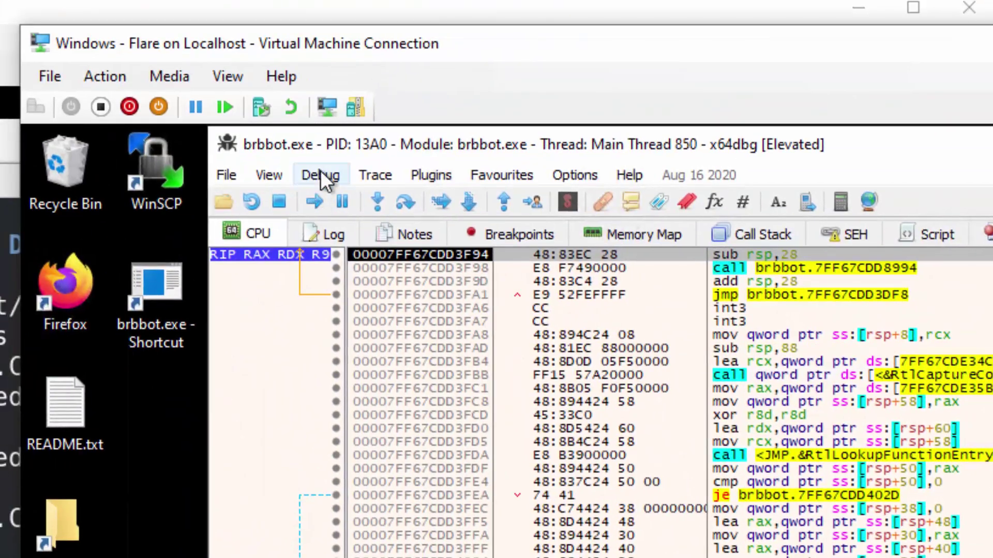
pyautogui.click(320, 176)
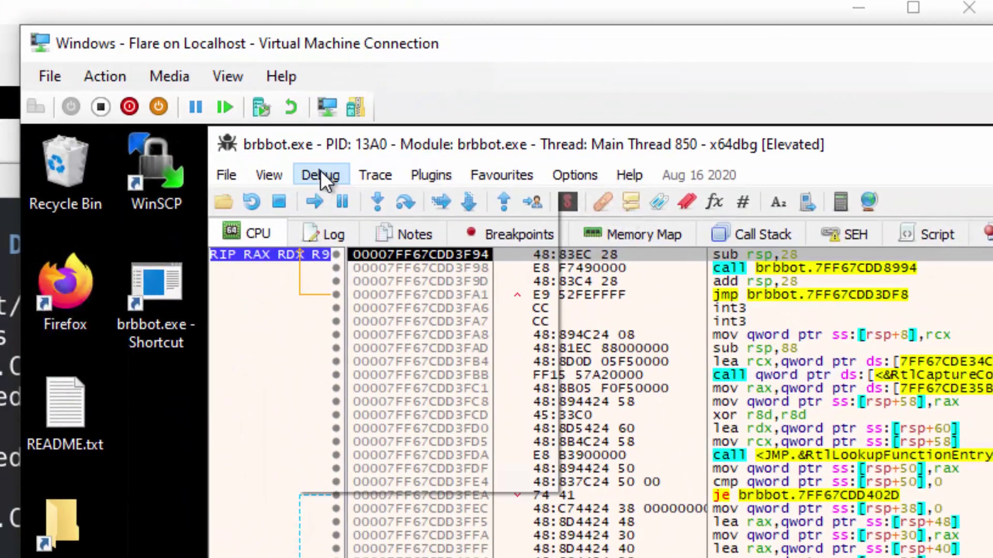
pyautogui.press('F9')
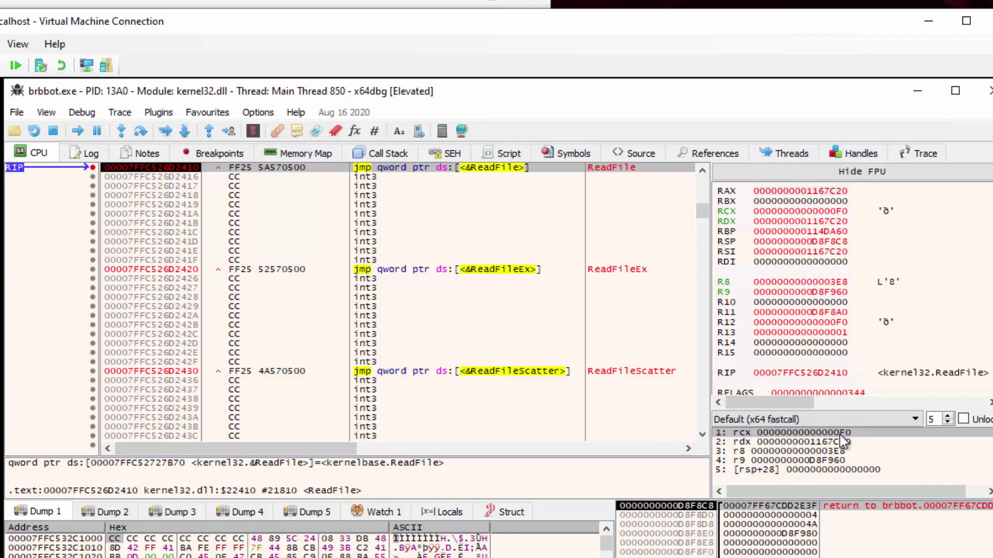
# - Show the debugged process's handles and refresh the empty list
pyautogui.click(854, 154)
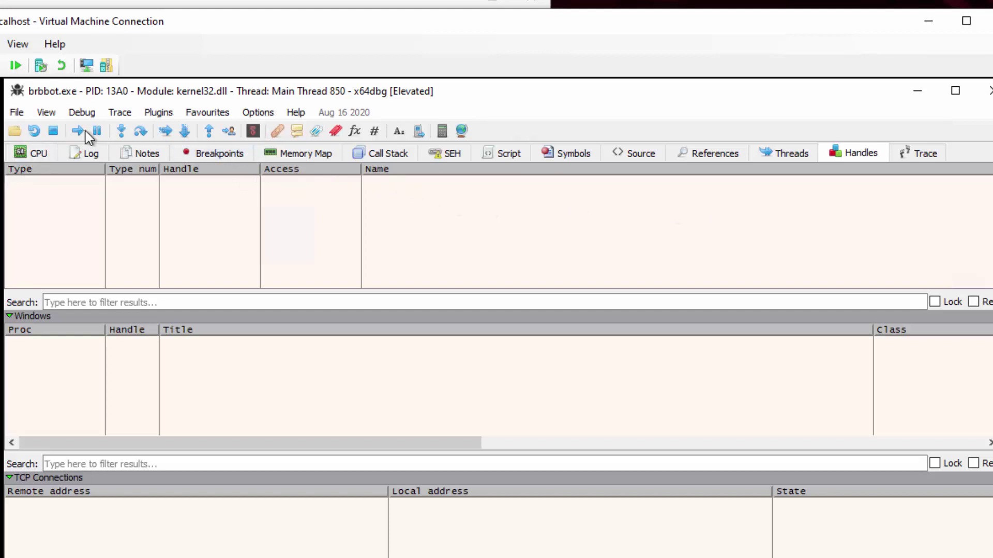
pyautogui.rightClick(712, 241)
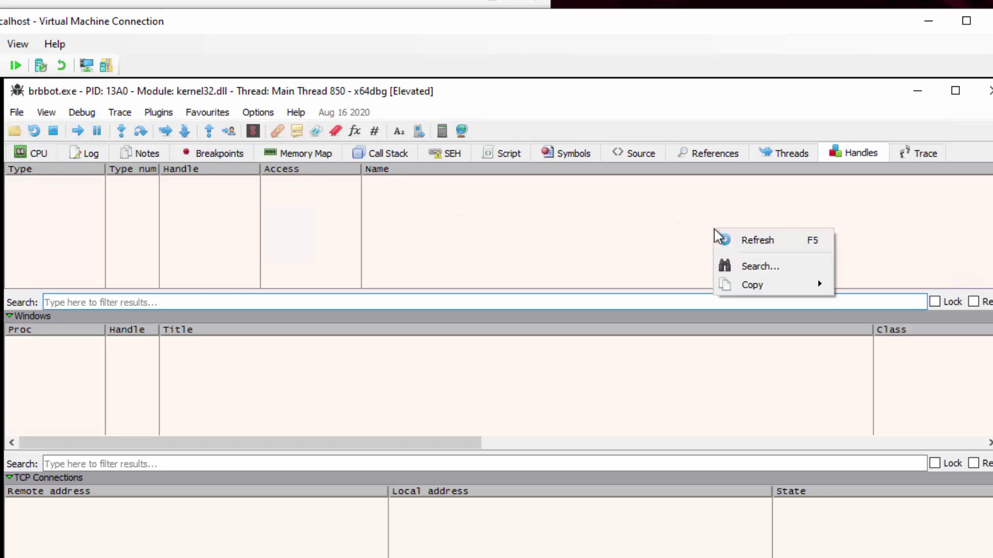
pyautogui.click(741, 238)
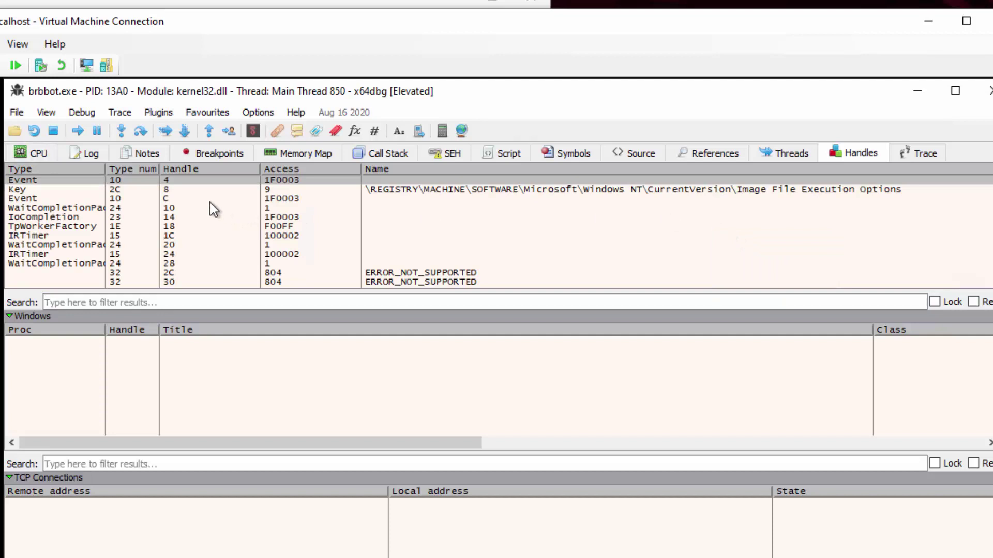
# - Find the handle F0 passed to ReadFile in rcx within the handle list and select its entry
pyautogui.scroll(-4, 197, 211)
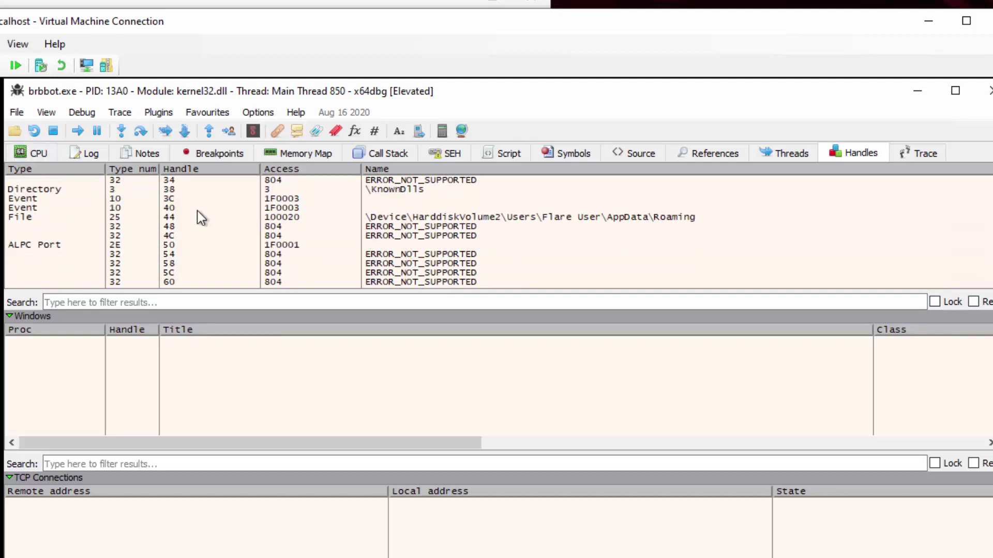
pyautogui.click(37, 154)
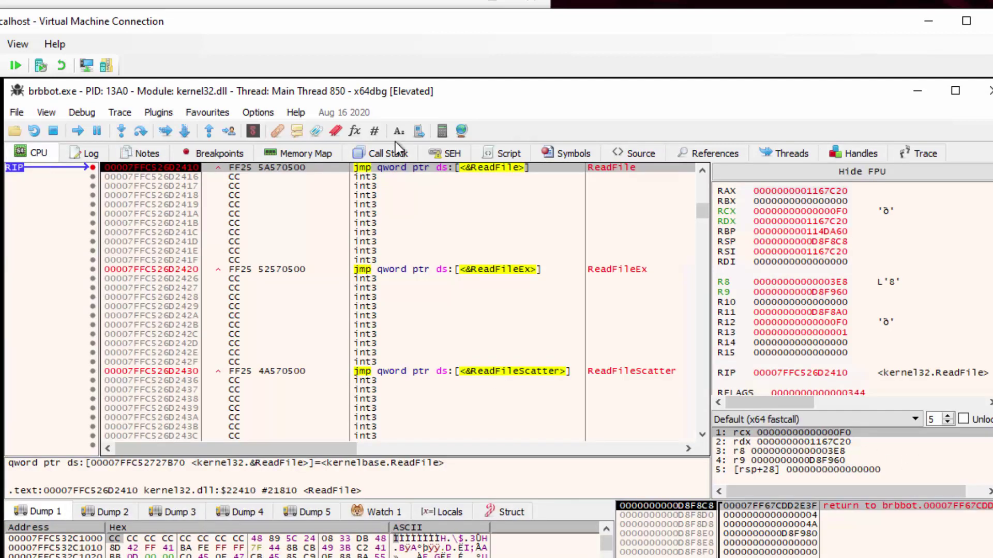
pyautogui.click(858, 153)
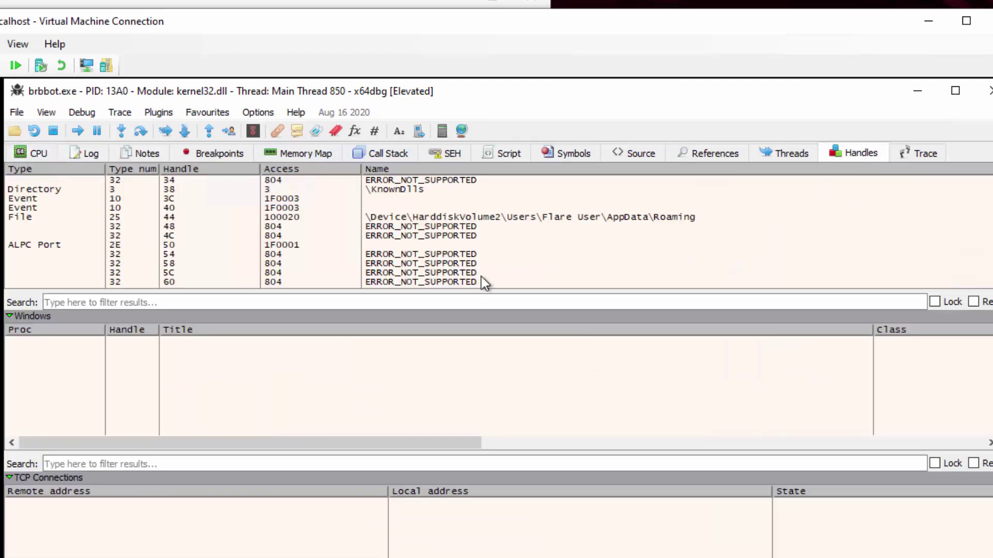
pyautogui.scroll(-11, 216, 225)
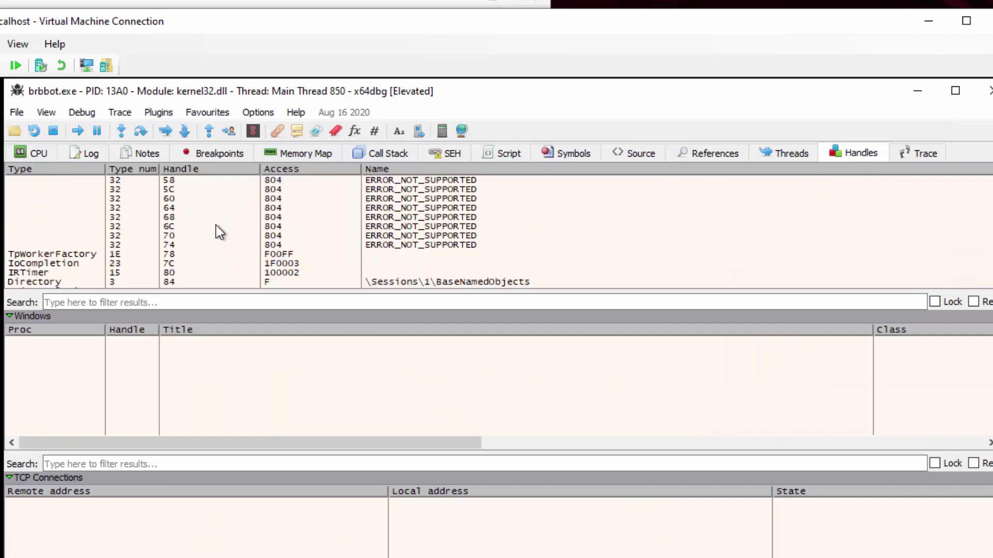
pyautogui.scroll(-2, 216, 225)
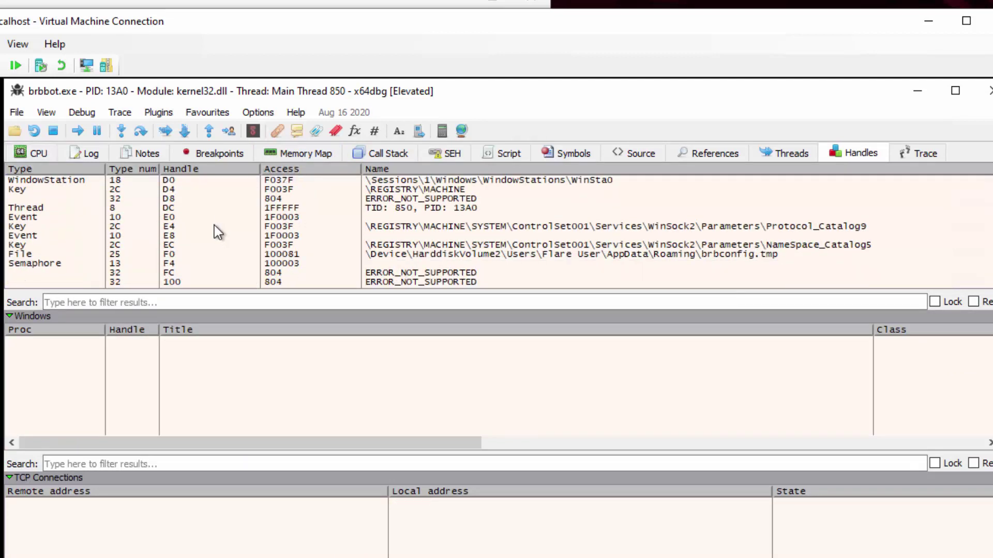
pyautogui.click(188, 256)
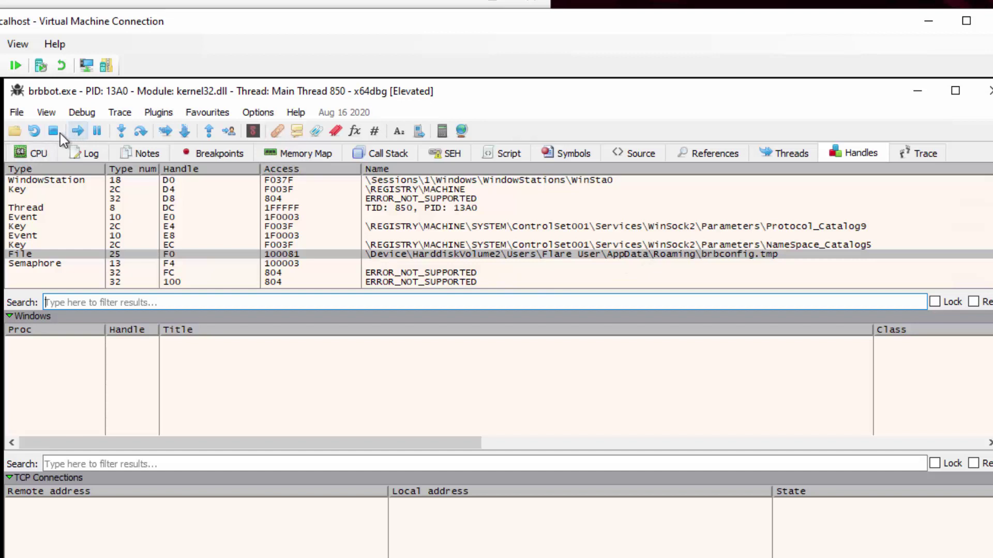
pyautogui.click(36, 153)
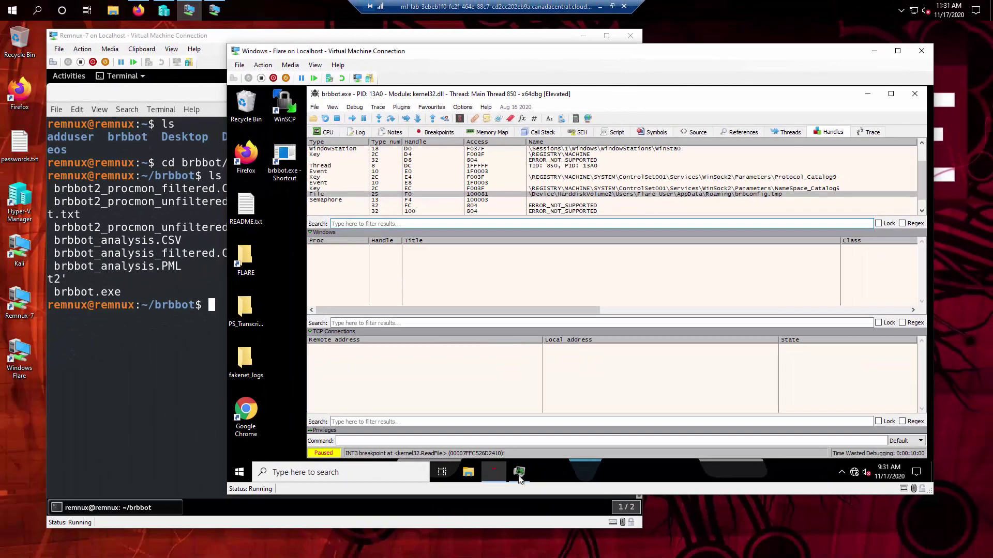
# - Switch to Process Hacker and open the properties of the brbbot.exe process
pyautogui.click(519, 475)
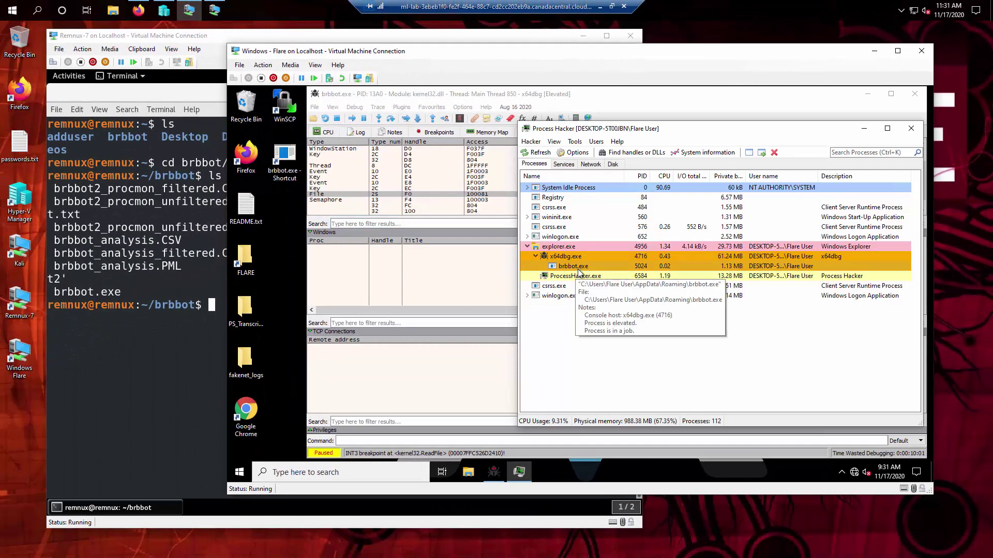
pyautogui.click(672, 267)
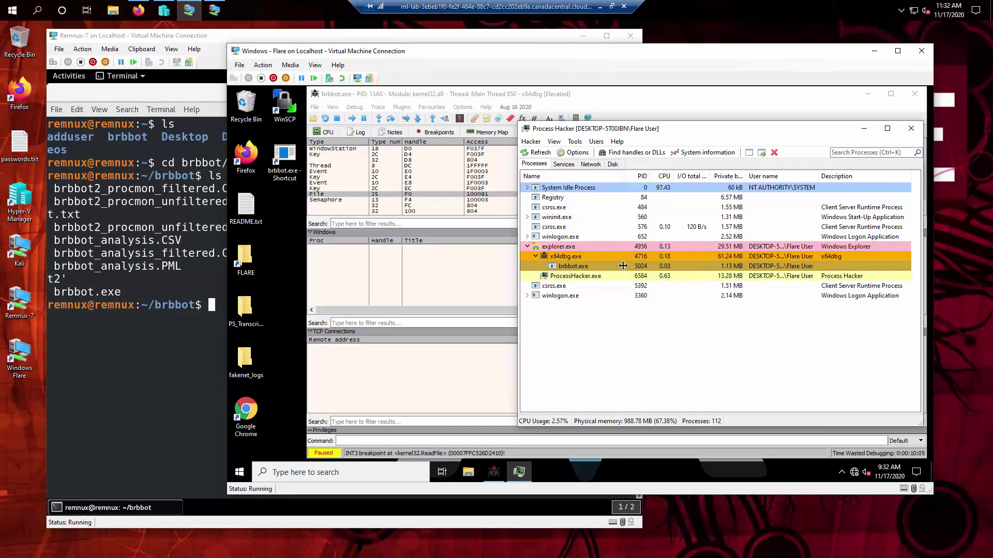
pyautogui.rightClick(593, 265)
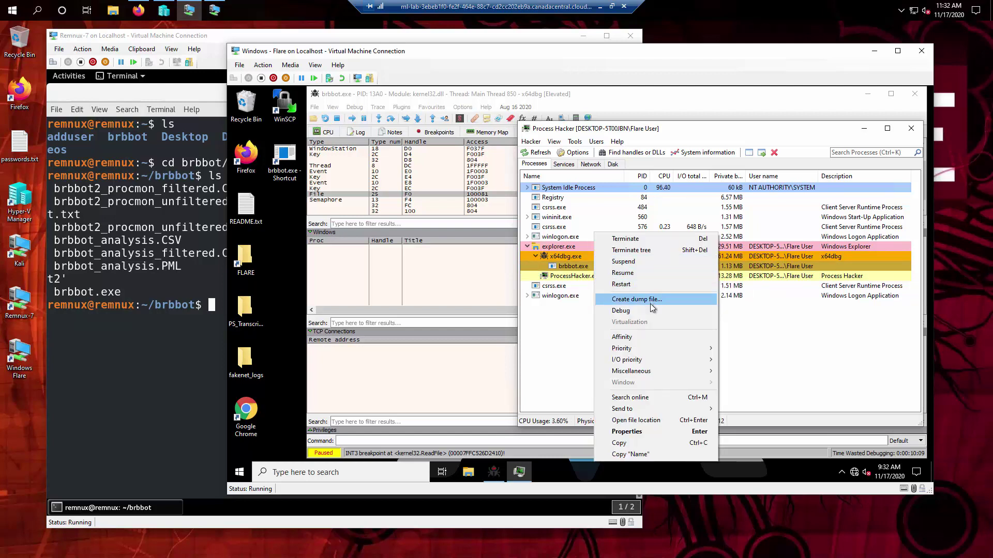
pyautogui.click(649, 432)
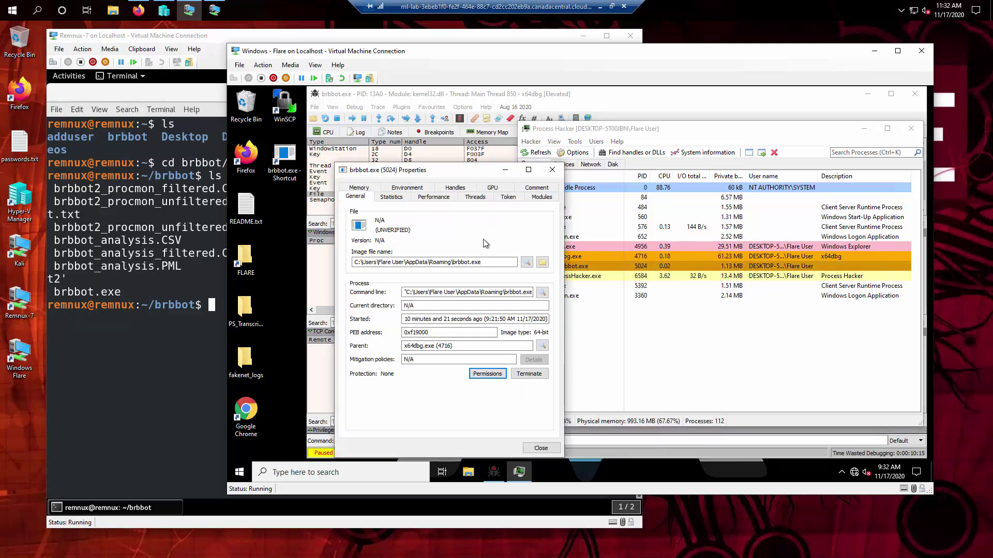
# - Check the handle and memory information of brbbot.exe, turning off the hiding of unnamed handles
pyautogui.click(459, 190)
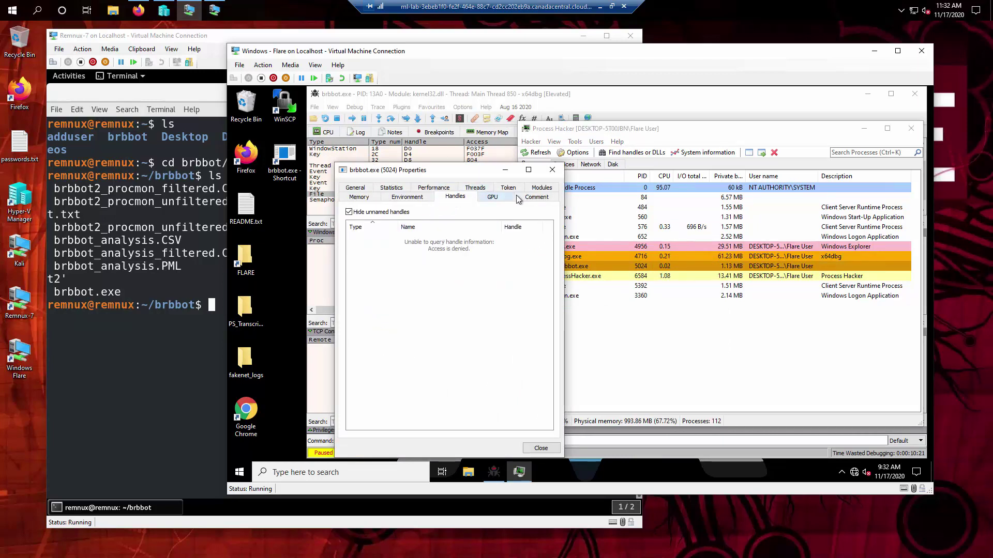
pyautogui.click(482, 198)
pyautogui.click(358, 197)
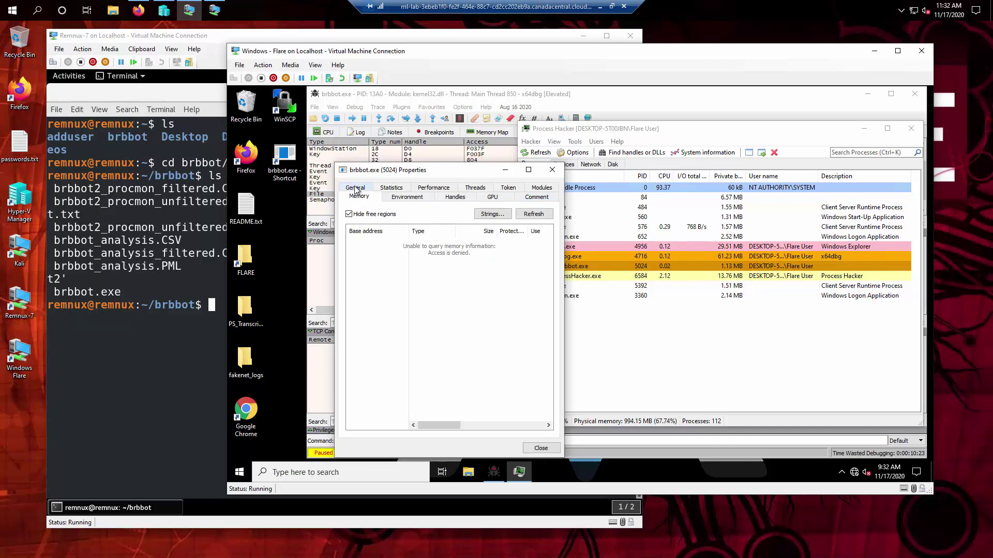
pyautogui.click(355, 188)
pyautogui.click(464, 189)
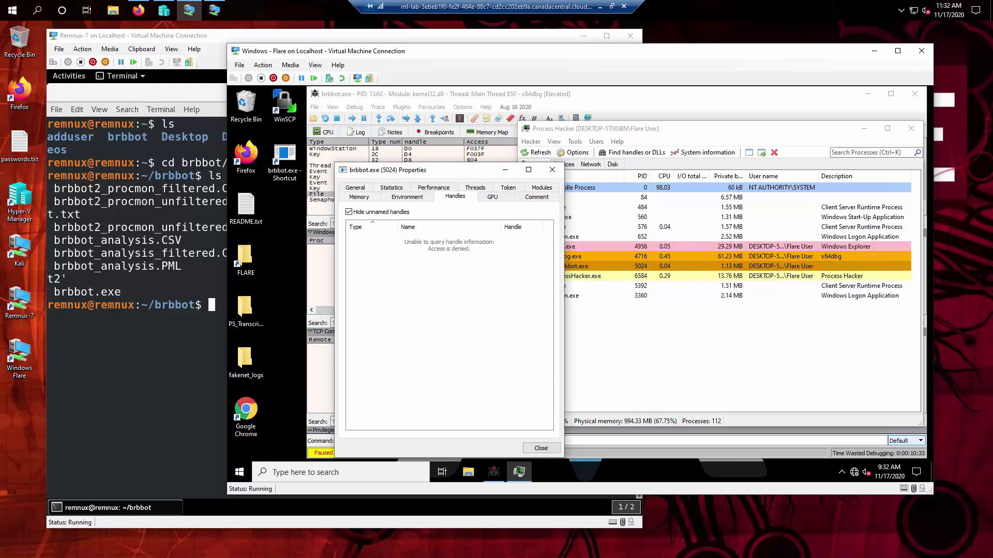
pyautogui.click(382, 213)
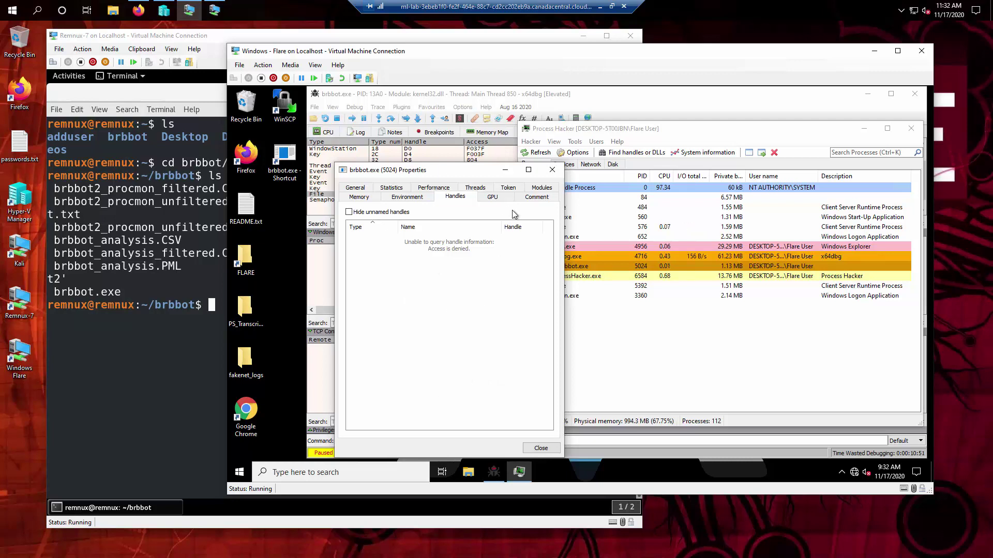
# - Close the process properties and Process Hacker, then relaunch ProcessHacker from a search for process, allowing it administrator rights
pyautogui.click(558, 174)
pyautogui.click(910, 128)
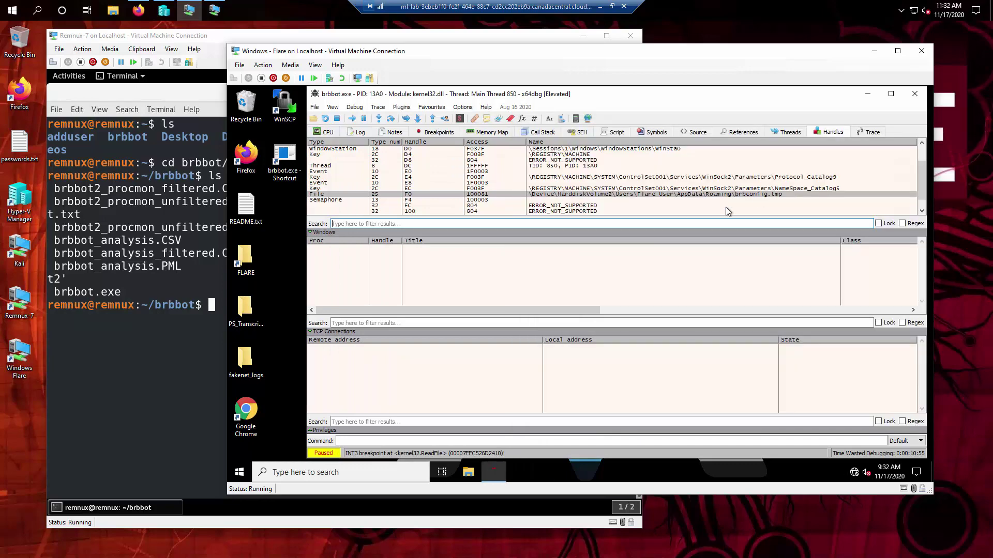
pyautogui.click(239, 472)
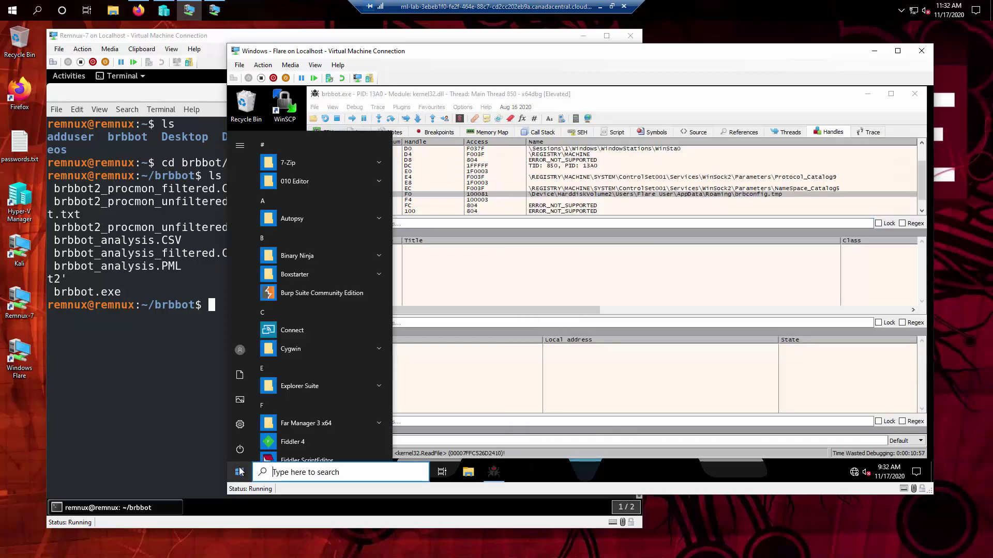
pyautogui.write('process hac')
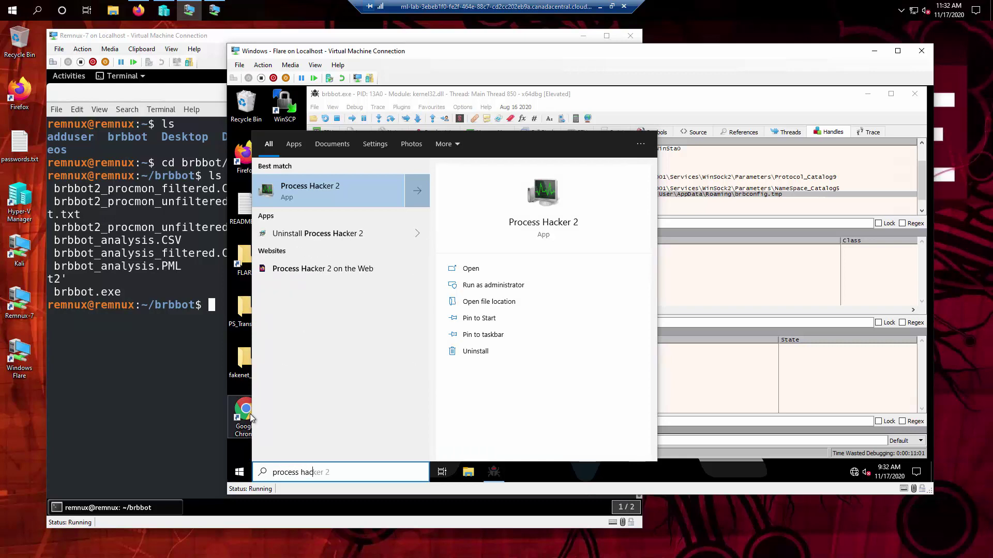
pyautogui.press('BackSpace')
pyautogui.press('BackSpace')
pyautogui.press('BackSpace')
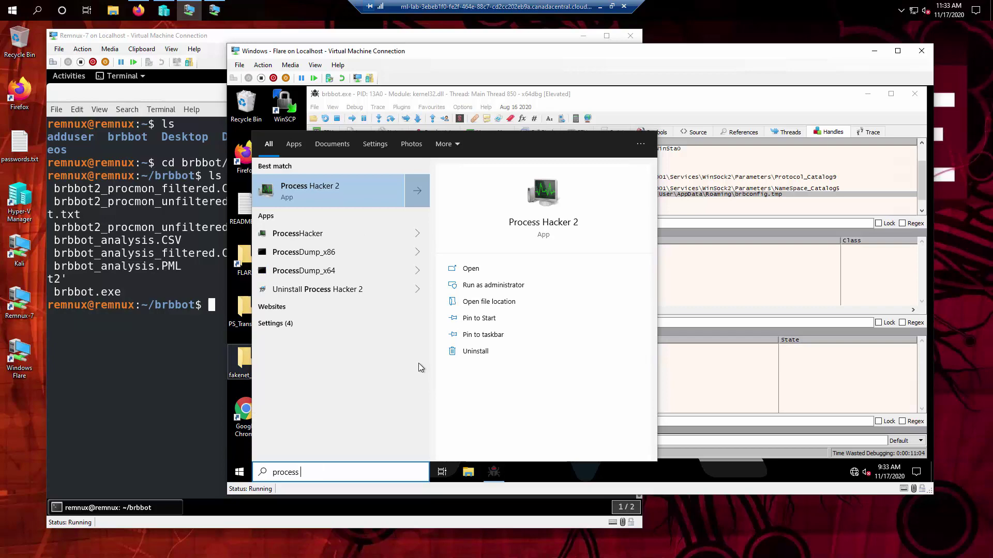
pyautogui.click(298, 231)
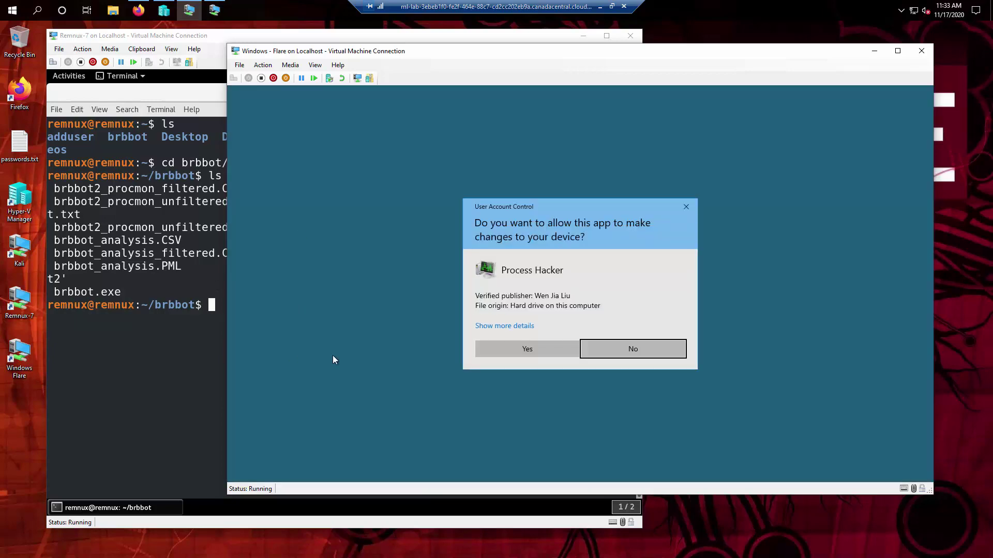
pyautogui.click(529, 347)
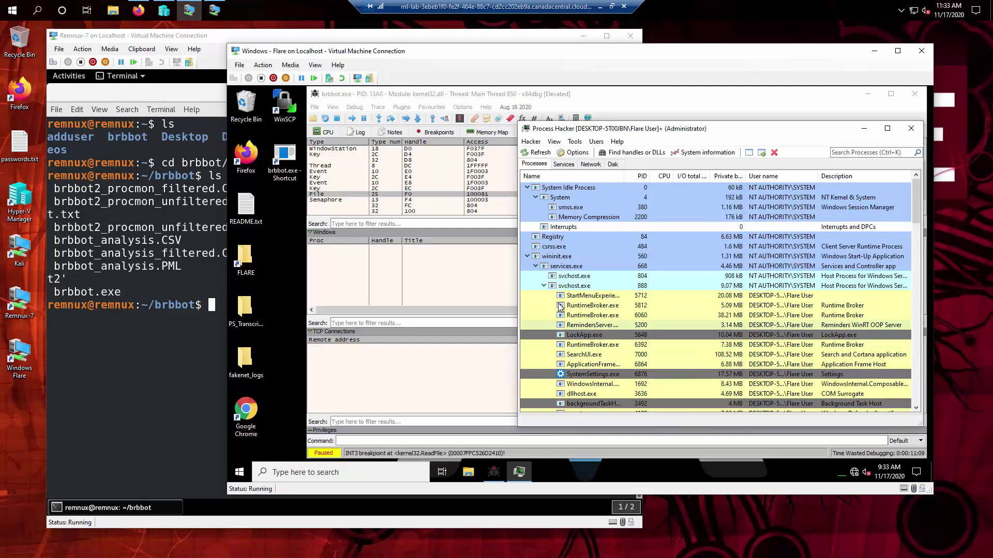
pyautogui.scroll(-3, 598, 286)
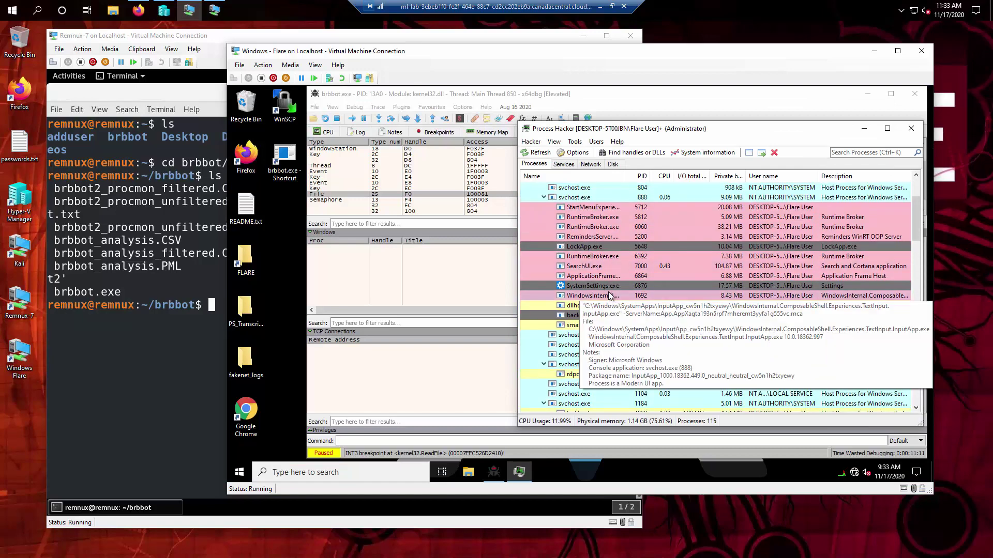
pyautogui.scroll(-10, 610, 295)
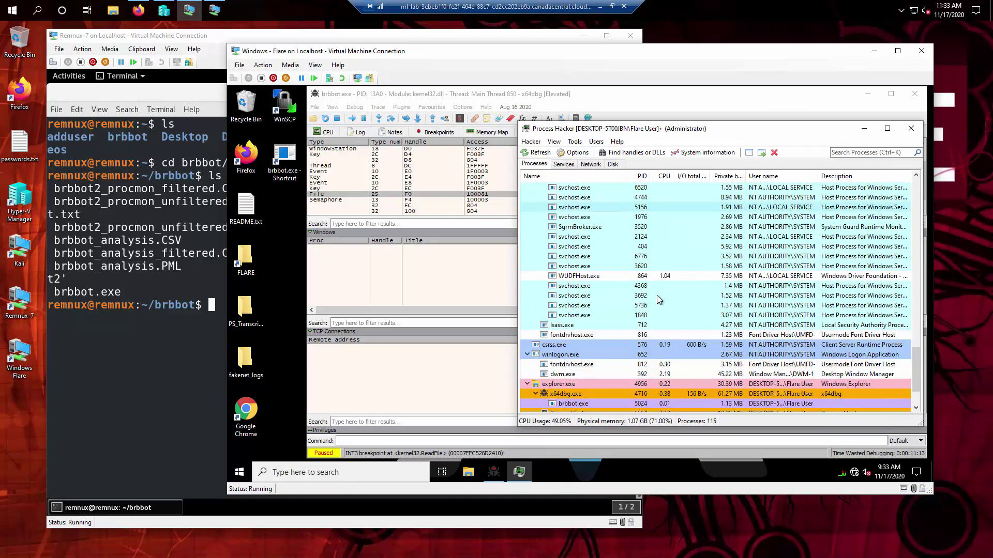
pyautogui.scroll(-2, 655, 296)
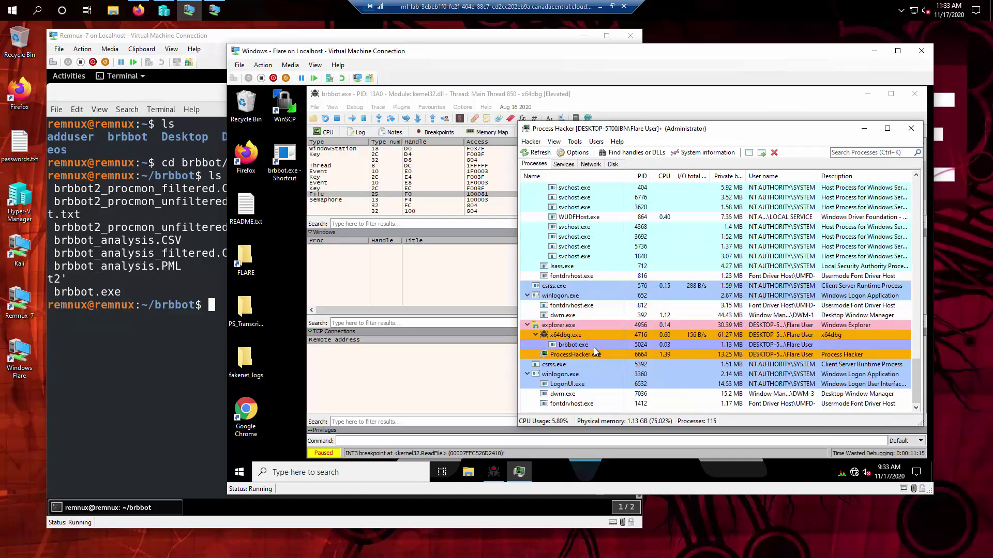
pyautogui.rightClick(597, 345)
pyautogui.click(639, 325)
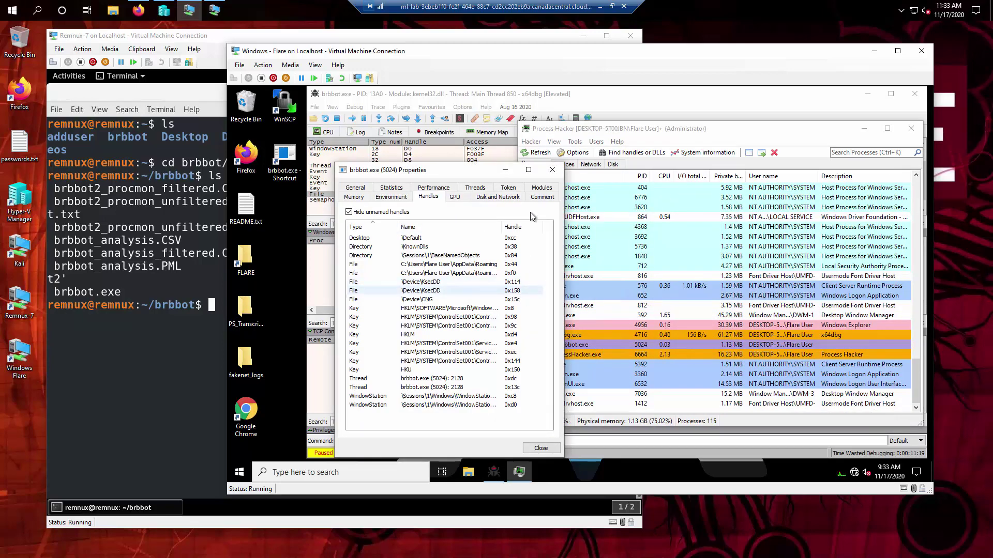
pyautogui.click(552, 170)
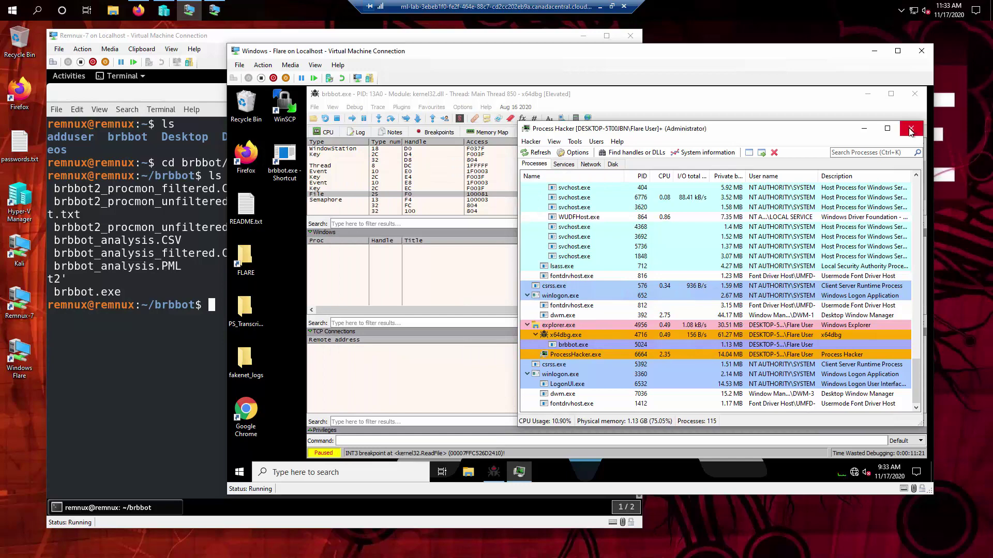
pyautogui.click(910, 130)
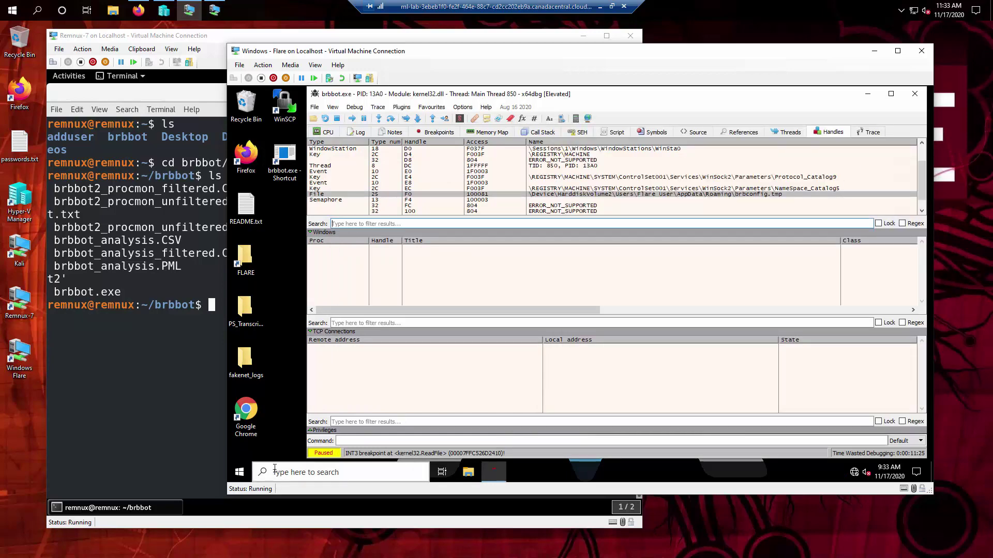
# - Relaunch ProcessHacker from a search for processh, allowing it administrator rights
pyautogui.click(240, 472)
pyautogui.write('proce')
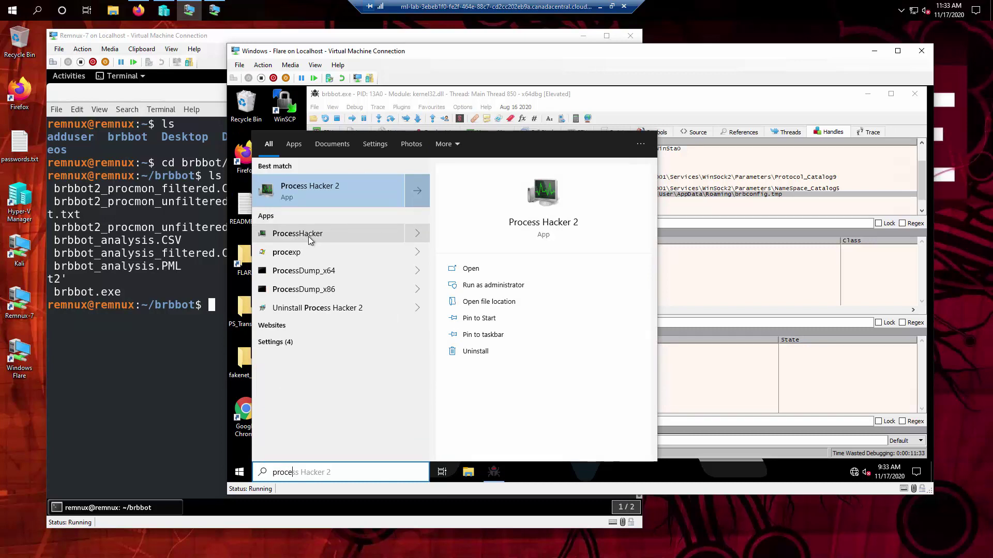
pyautogui.write('ssh')
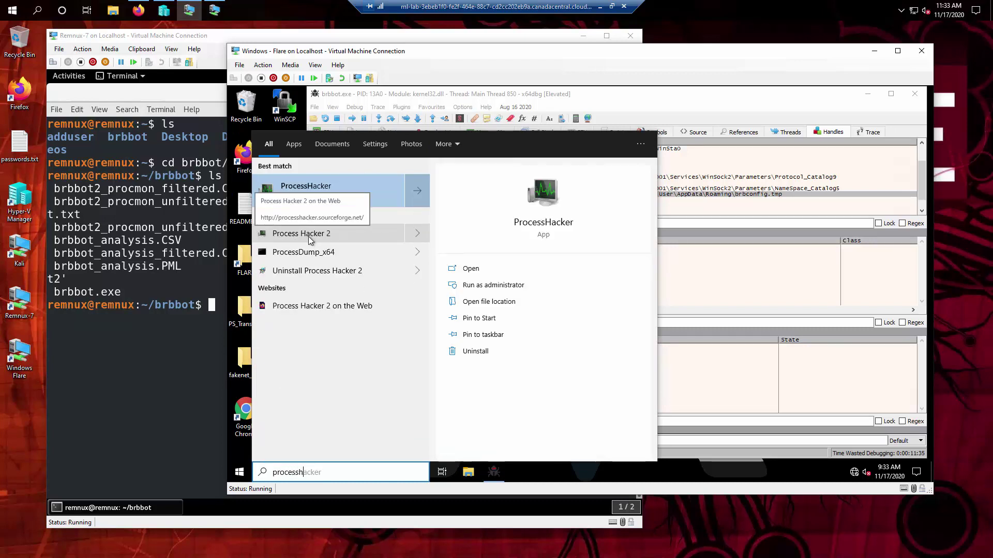
pyautogui.click(319, 193)
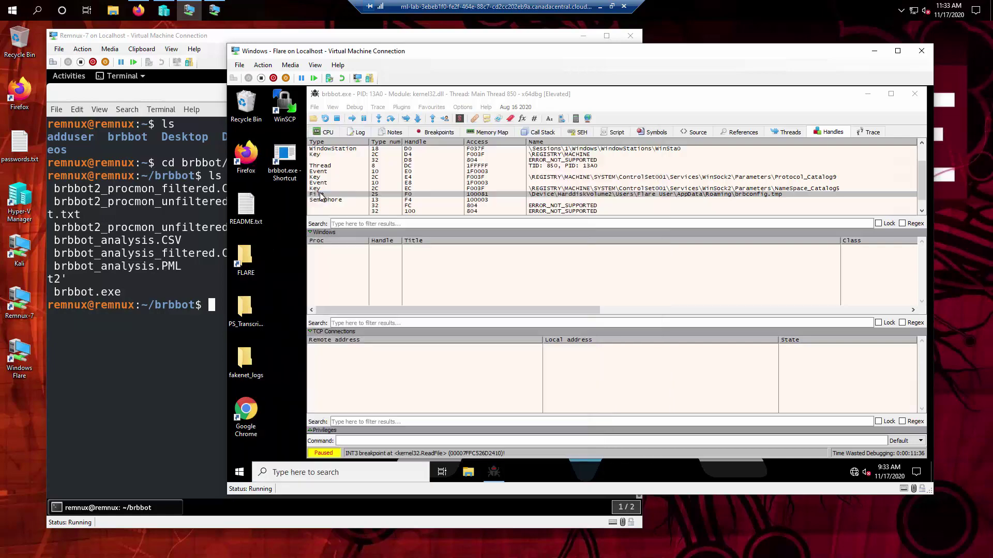
pyautogui.click(520, 346)
# - Collapse the System Idle Process, wininit.exe and both winlogon.exe trees, and open the properties of the brbbot.exe process
pyautogui.click(527, 188)
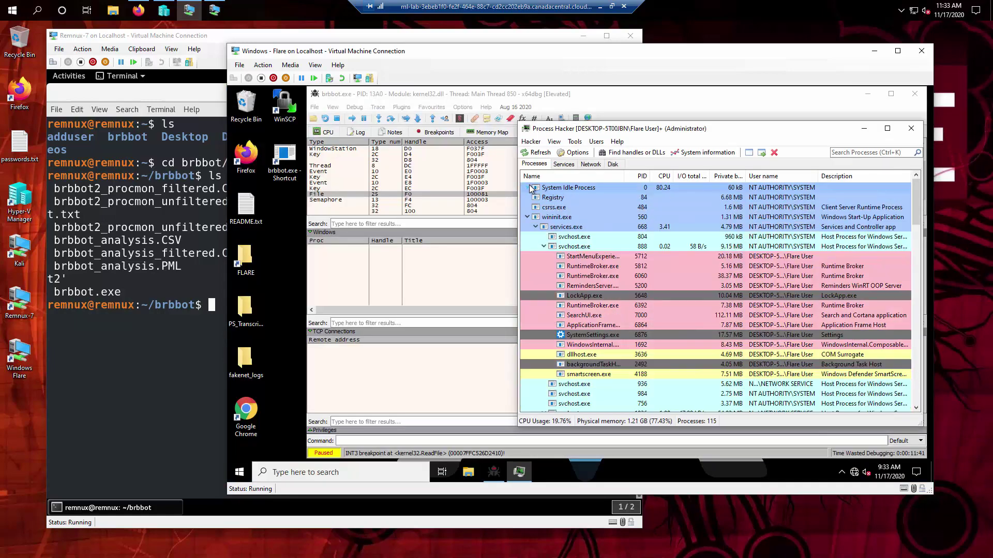
pyautogui.click(527, 217)
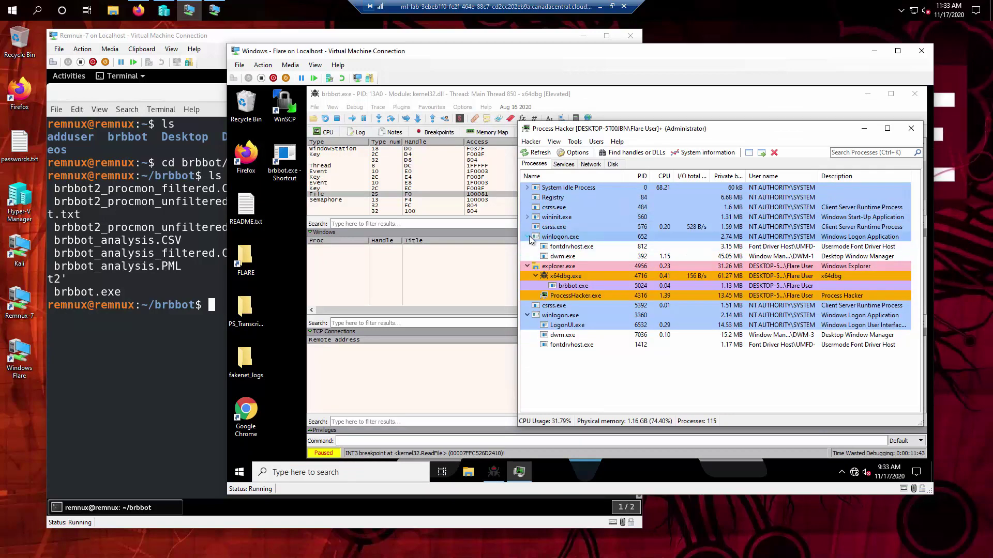
pyautogui.click(527, 237)
pyautogui.click(527, 295)
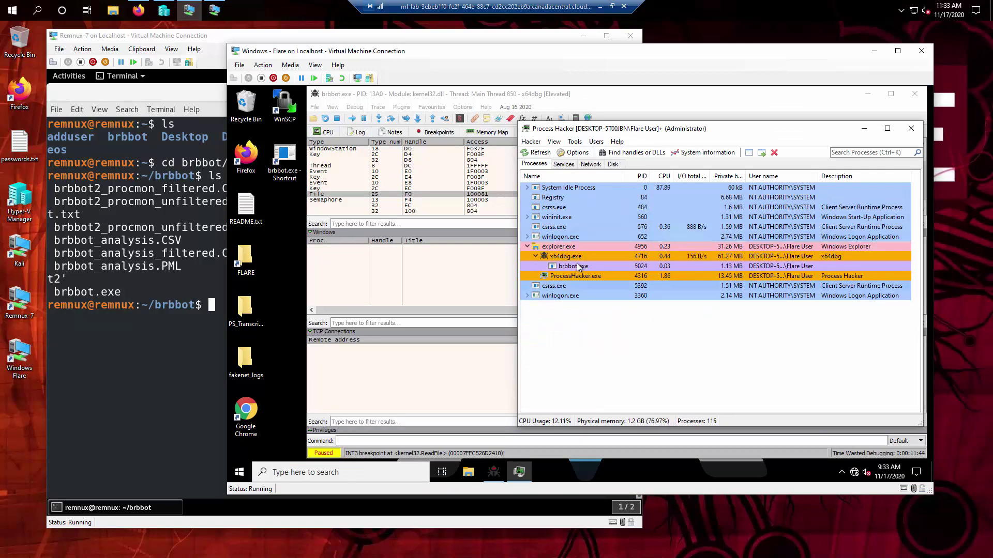
pyautogui.rightClick(577, 266)
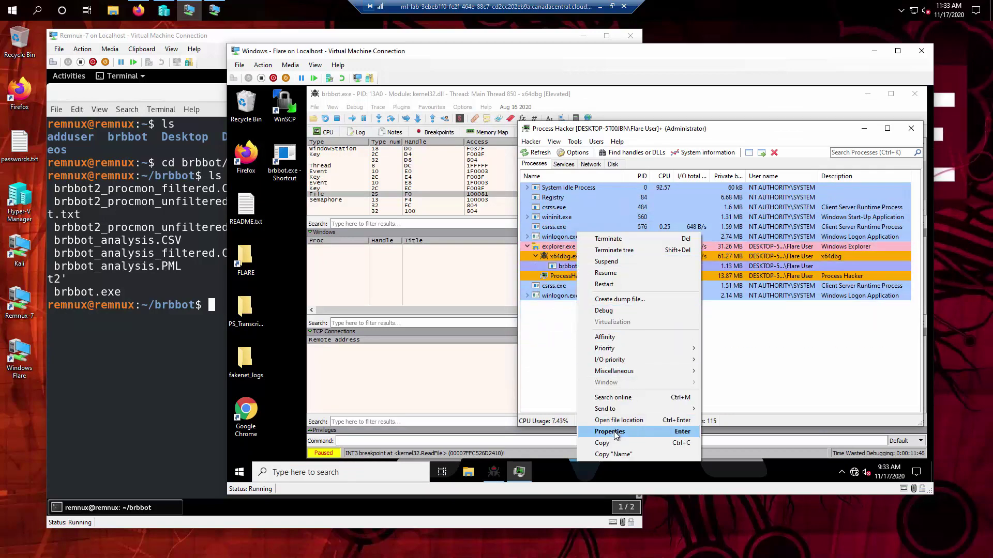
pyautogui.click(615, 432)
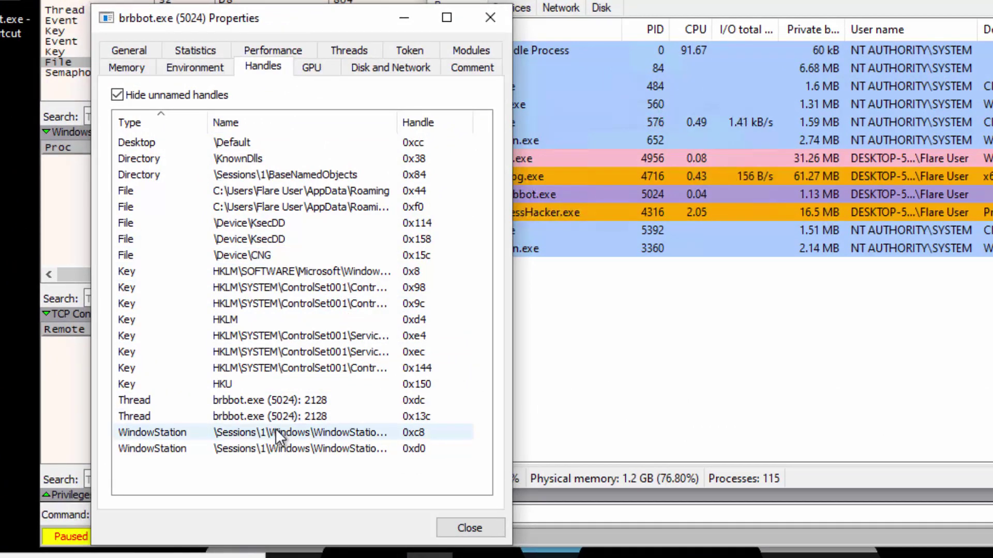
# - Widen the properties window and the handle Name column to show full paths, and select the file entry with handle 0xf0
pyautogui.moveTo(395, 114); pyautogui.dragTo(407, 116)
pyautogui.moveTo(512, 194); pyautogui.dragTo(712, 194)
pyautogui.moveTo(408, 122); pyautogui.dragTo(479, 122)
pyautogui.click(501, 209)
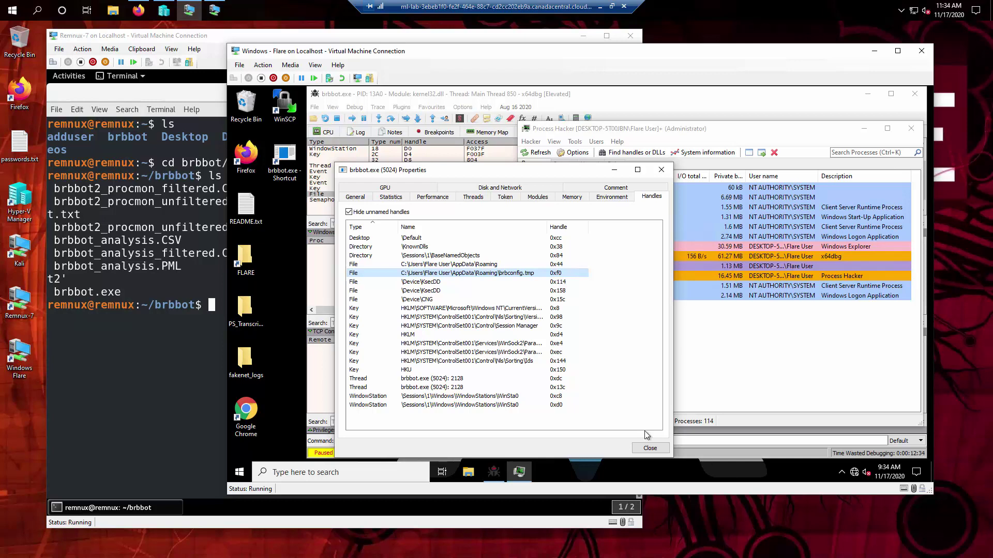
# - Switch back to x64dbg, return to the disassembly at the ReadFile breakpoint and run to user code
pyautogui.click(554, 97)
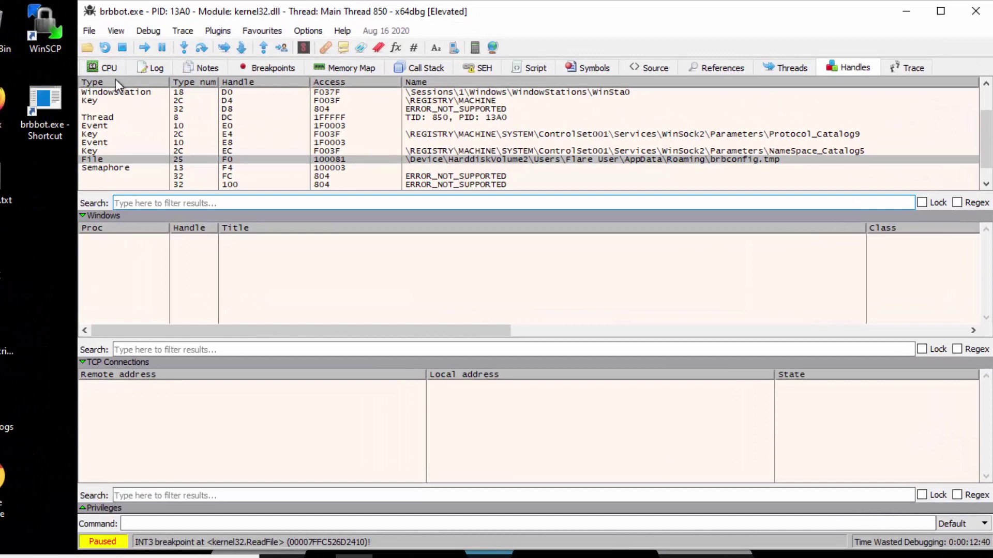
pyautogui.click(102, 68)
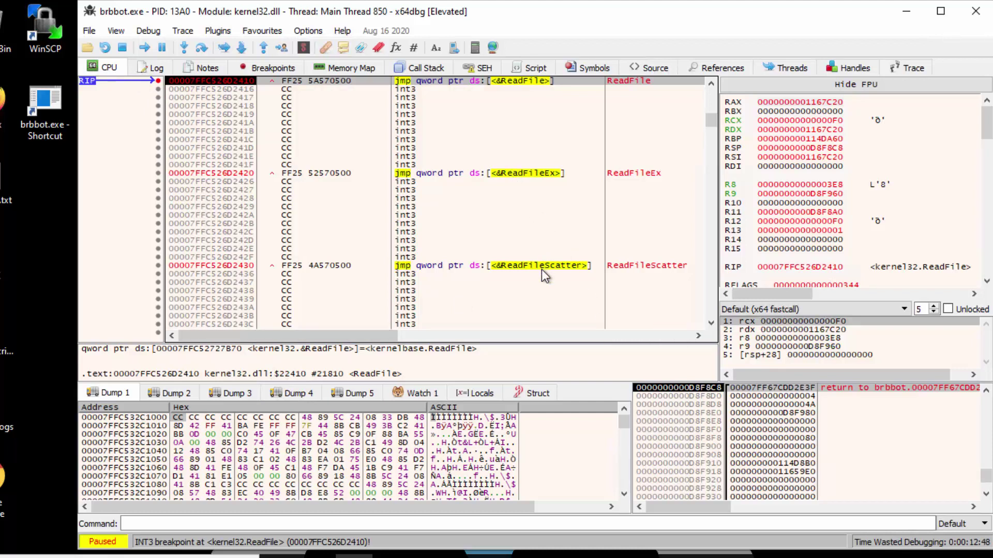
pyautogui.moveTo(540, 264)
pyautogui.click(149, 31)
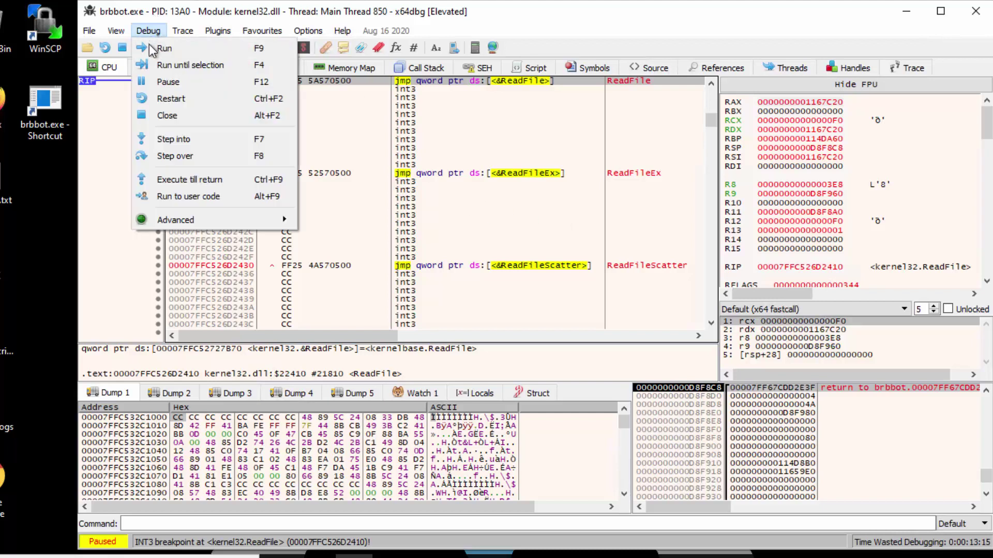
pyautogui.click(181, 198)
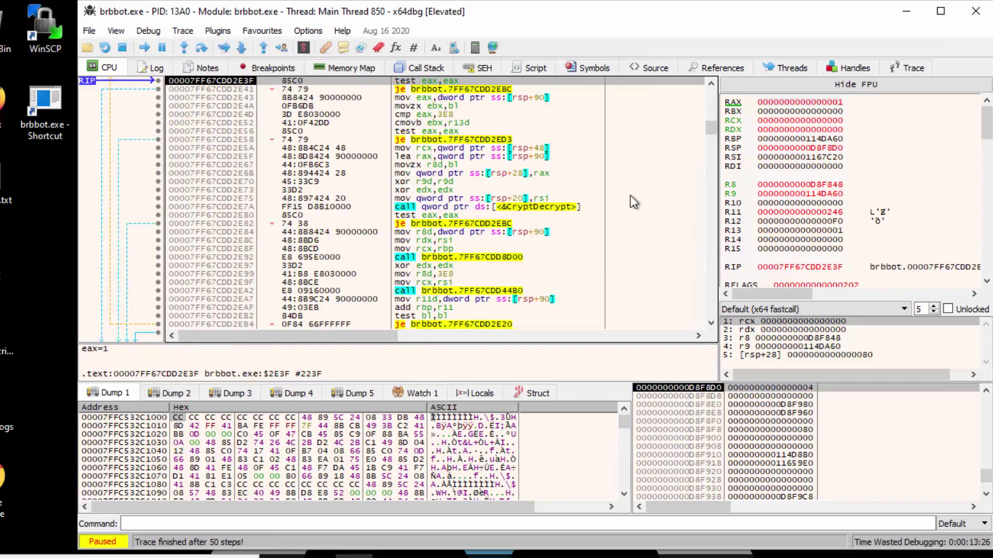
# - Examine the code from the ReadFile call to the CryptDecrypt call, and check the hKey parameter in the CryptDecrypt documentation in the browser
pyautogui.scroll(1, 630, 196)
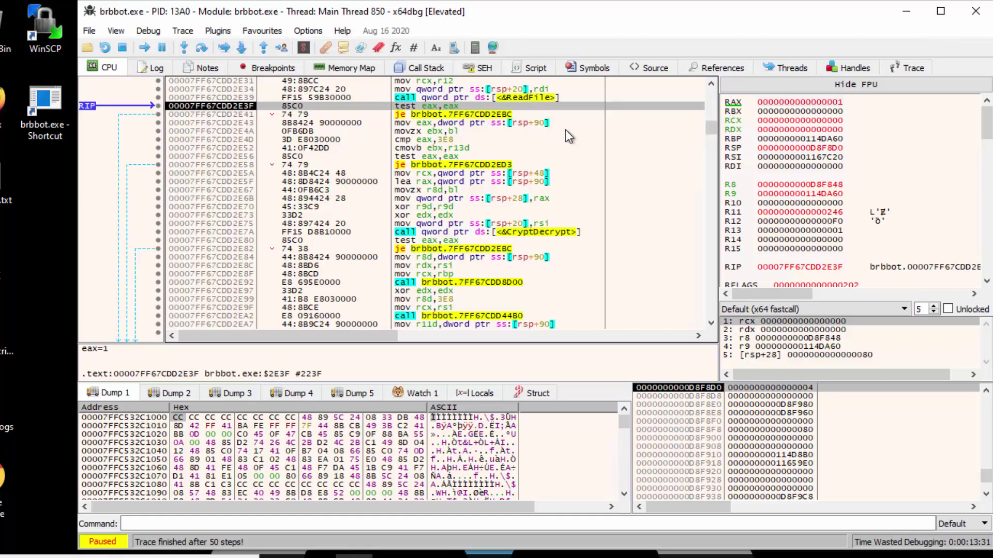
pyautogui.scroll(-1, 566, 129)
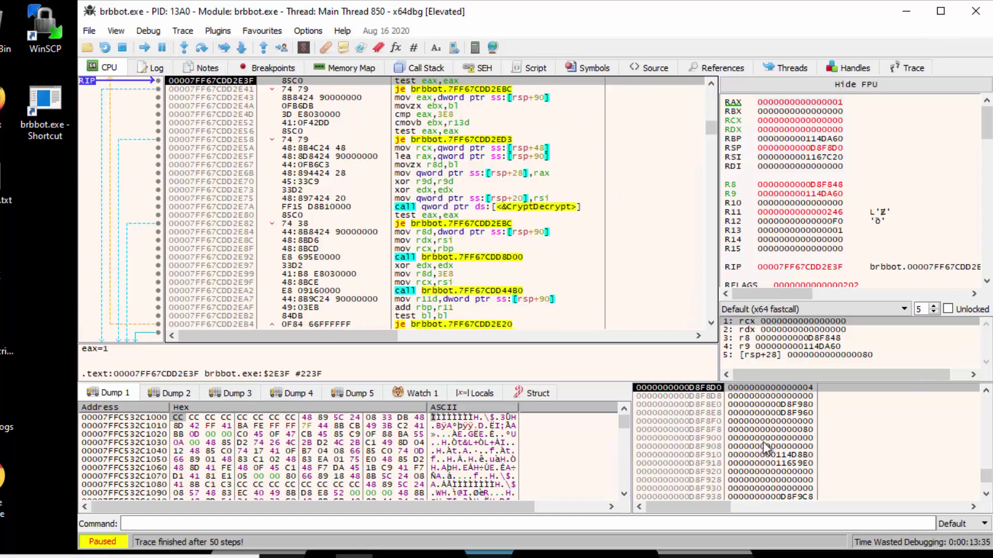
pyautogui.scroll(1, 533, 119)
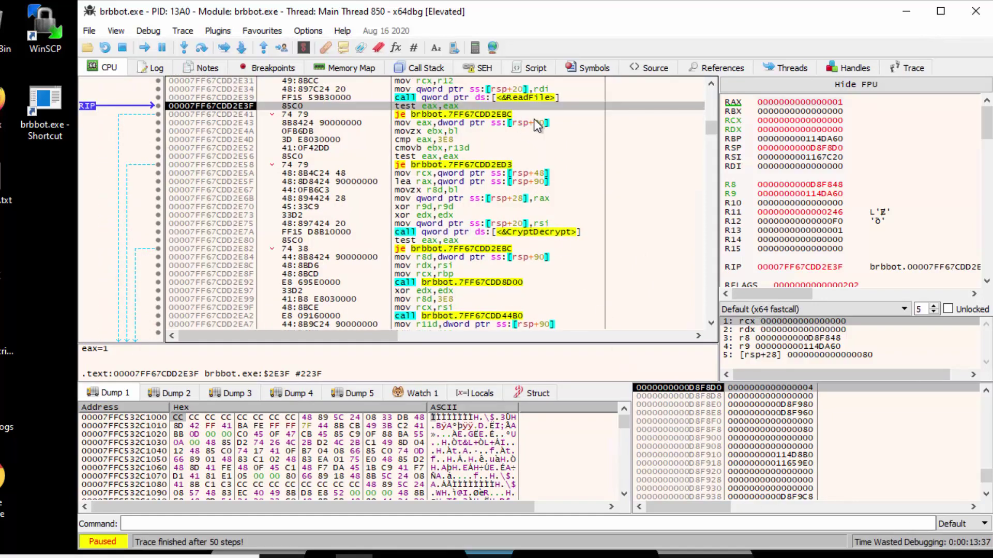
pyautogui.moveTo(533, 98)
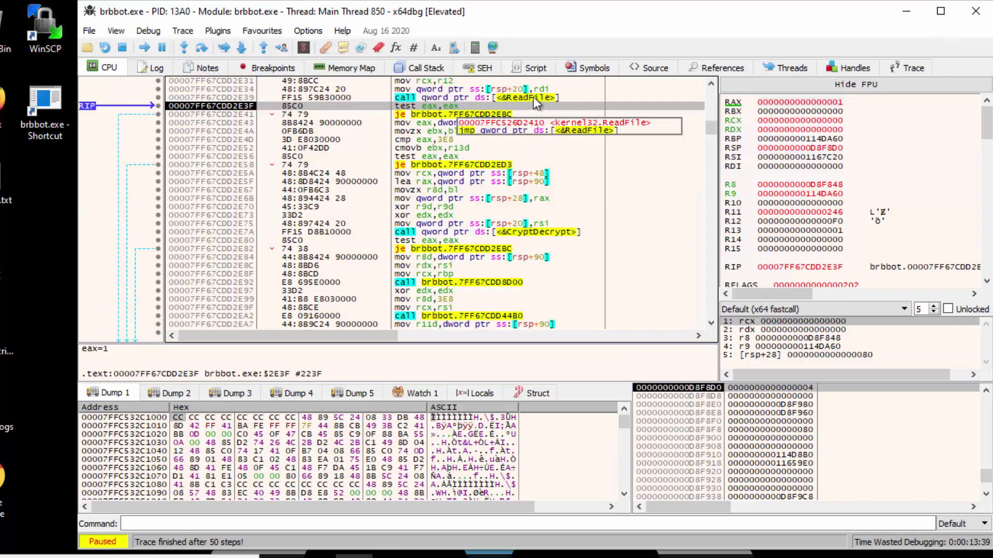
pyautogui.scroll(-1, 525, 120)
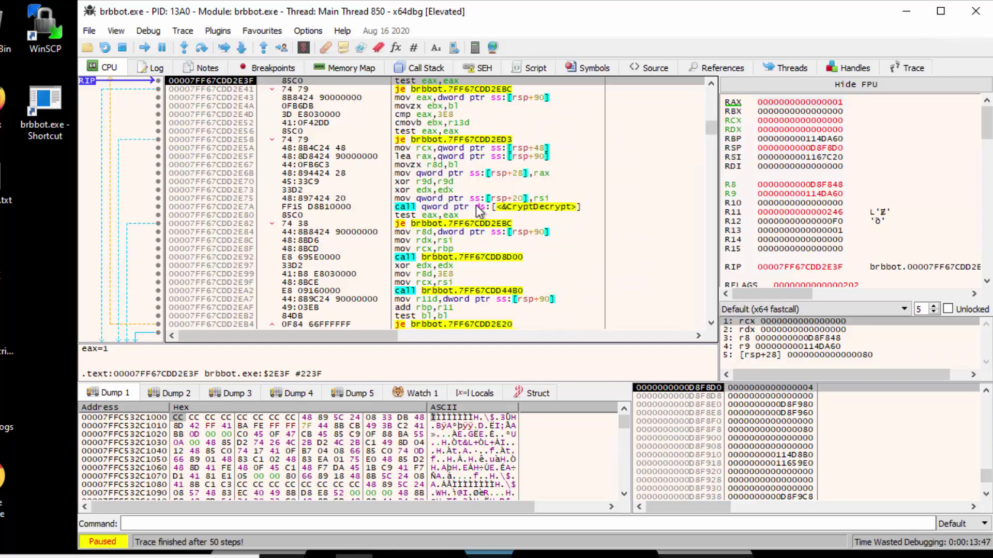
pyautogui.moveTo(539, 207)
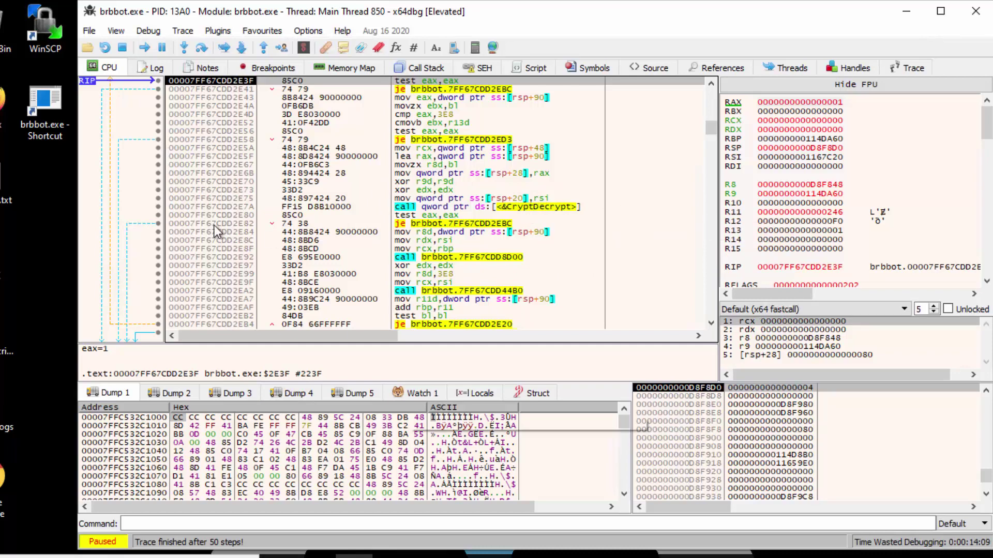
pyautogui.hotkey('alt', 'Tab')
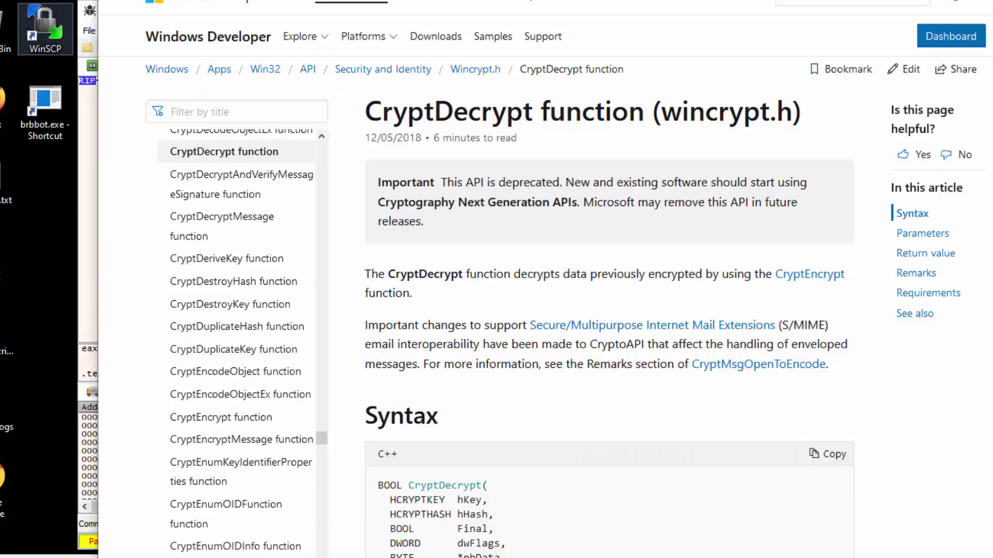
pyautogui.doubleClick(483, 499)
pyautogui.moveTo(482, 499); pyautogui.dragTo(392, 499)
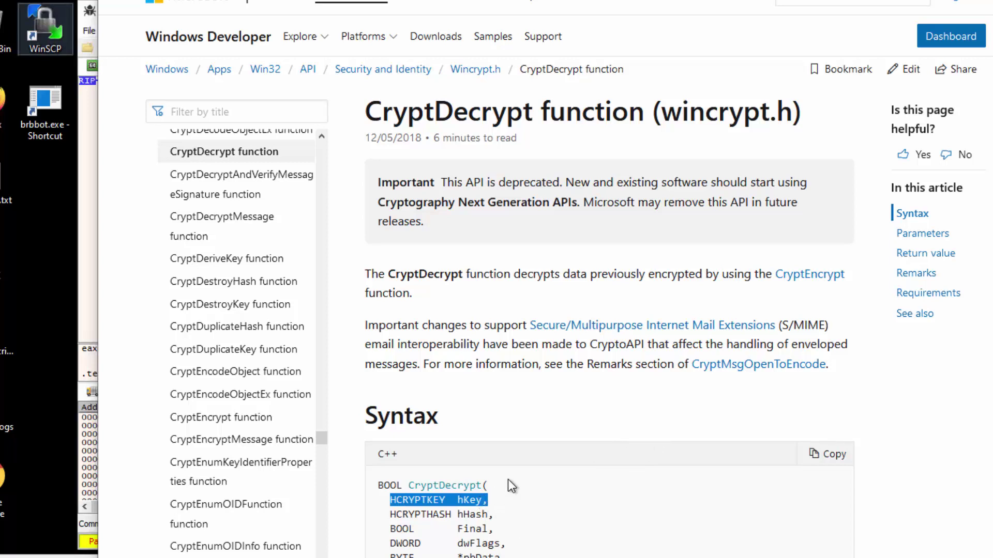
pyautogui.hotkey('alt', 'Tab')
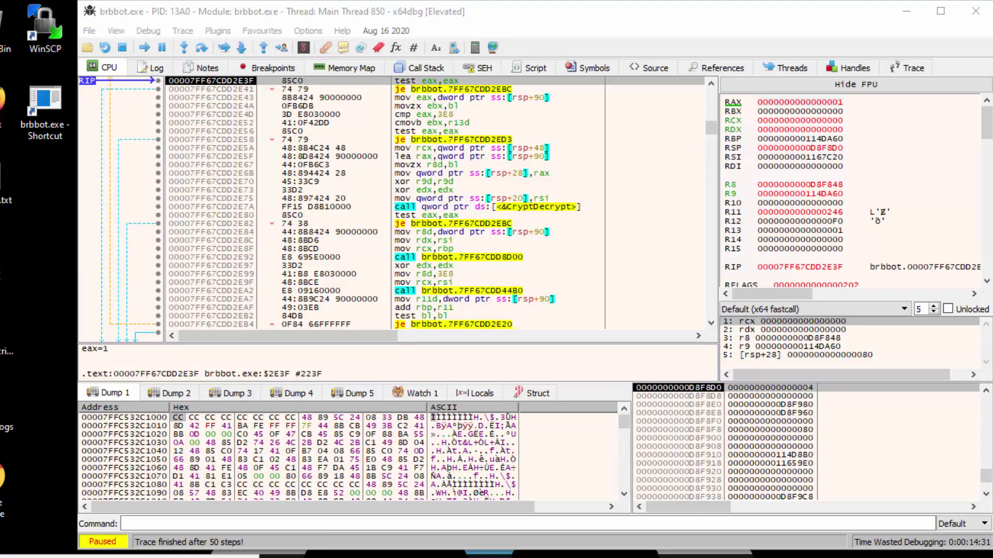
# - Select the test eax,eax instruction directly after the CryptDecrypt call and run the program until that selection
pyautogui.click(554, 207)
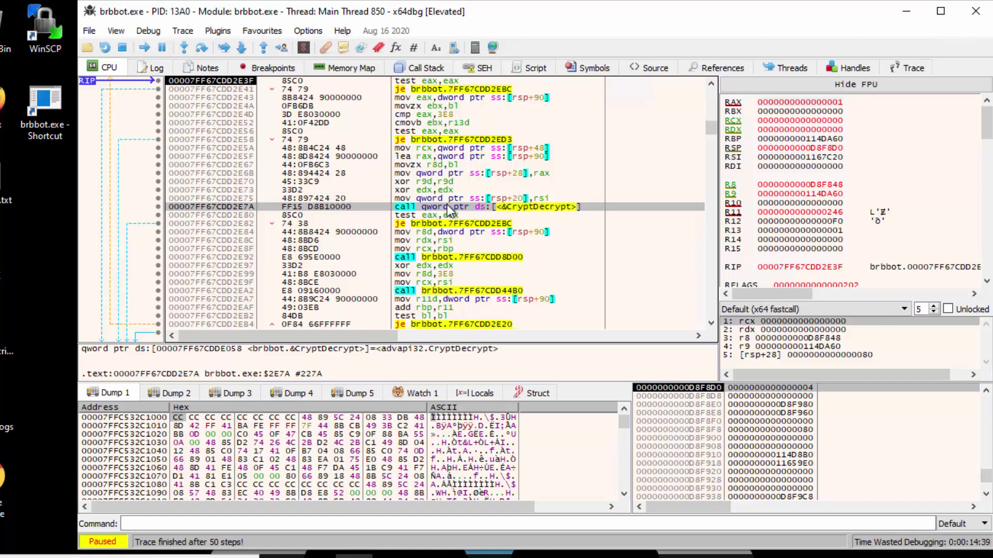
pyautogui.click(461, 214)
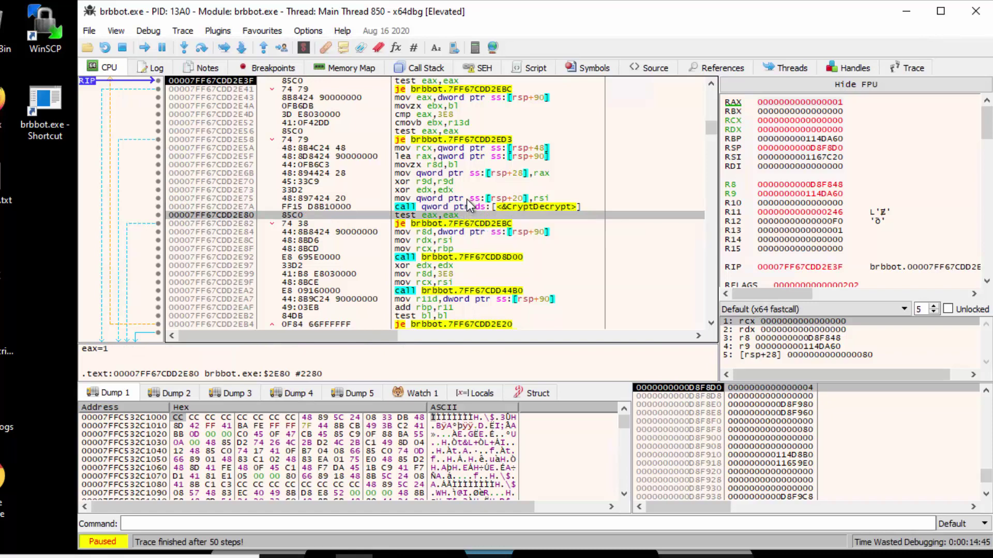
pyautogui.moveTo(470, 204)
pyautogui.moveTo(544, 208)
pyautogui.click(150, 31)
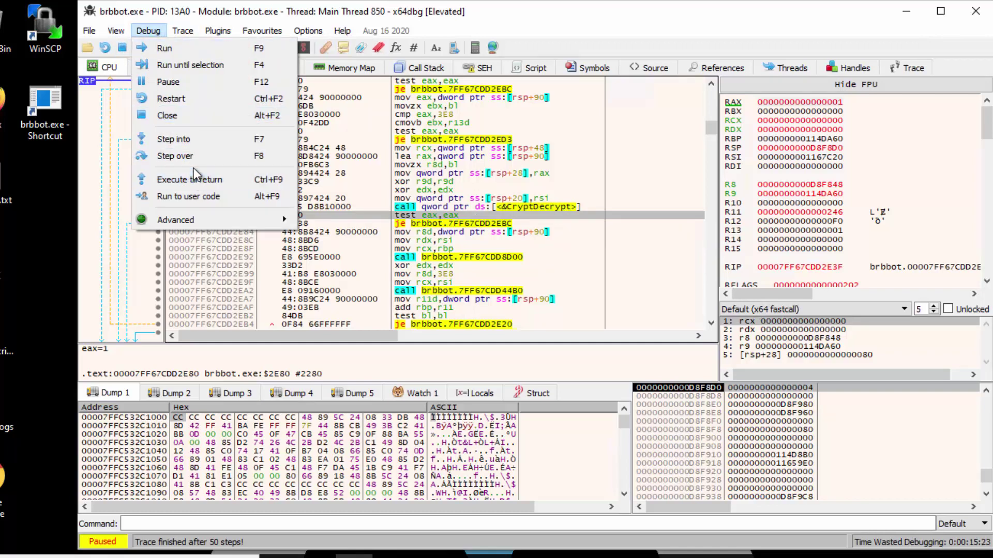
pyautogui.click(186, 64)
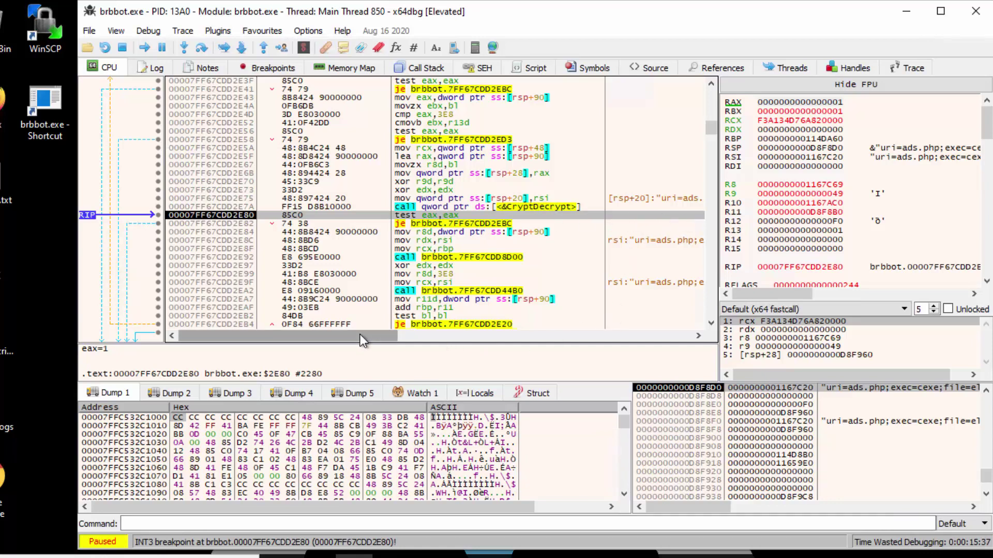
# - Examine the full decrypted string in the comments beside the instructions around the CryptDecrypt call
pyautogui.moveTo(364, 335); pyautogui.dragTo(535, 347)
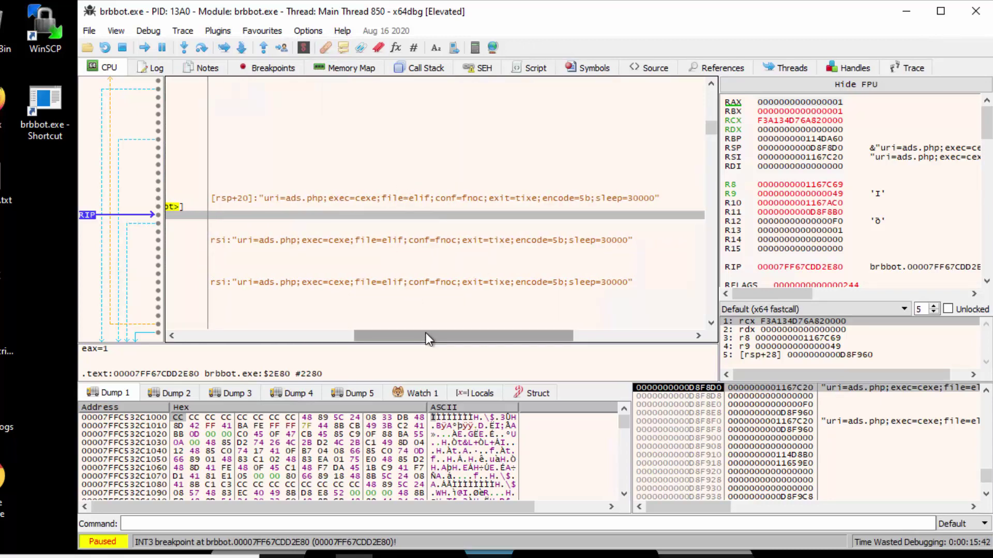
pyautogui.moveTo(426, 334); pyautogui.dragTo(250, 335)
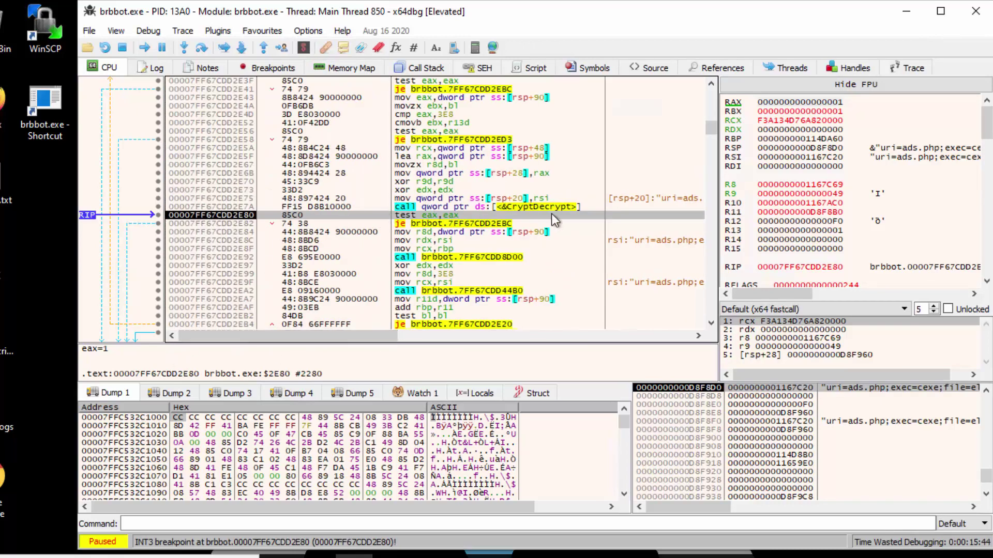
pyautogui.moveTo(552, 207)
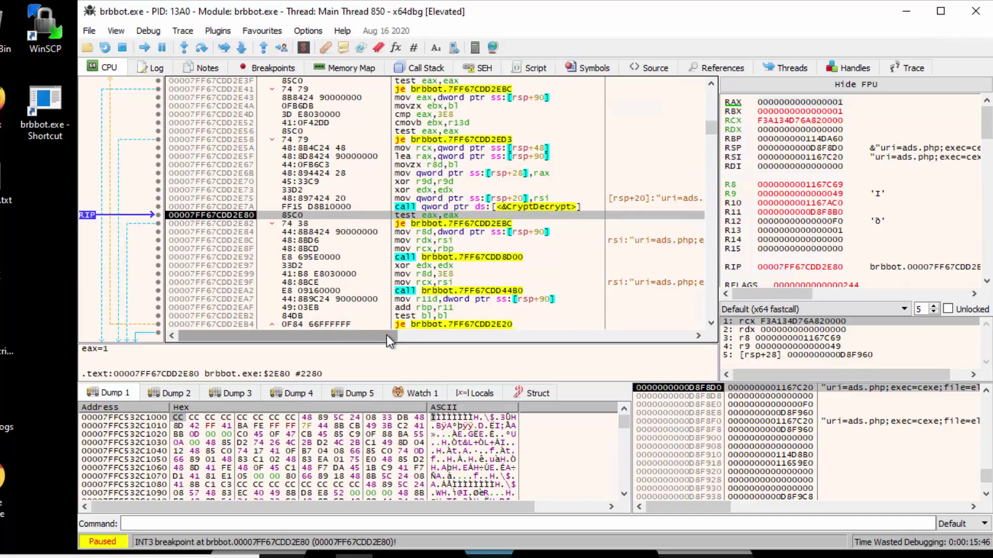
pyautogui.moveTo(386, 335); pyautogui.dragTo(596, 337)
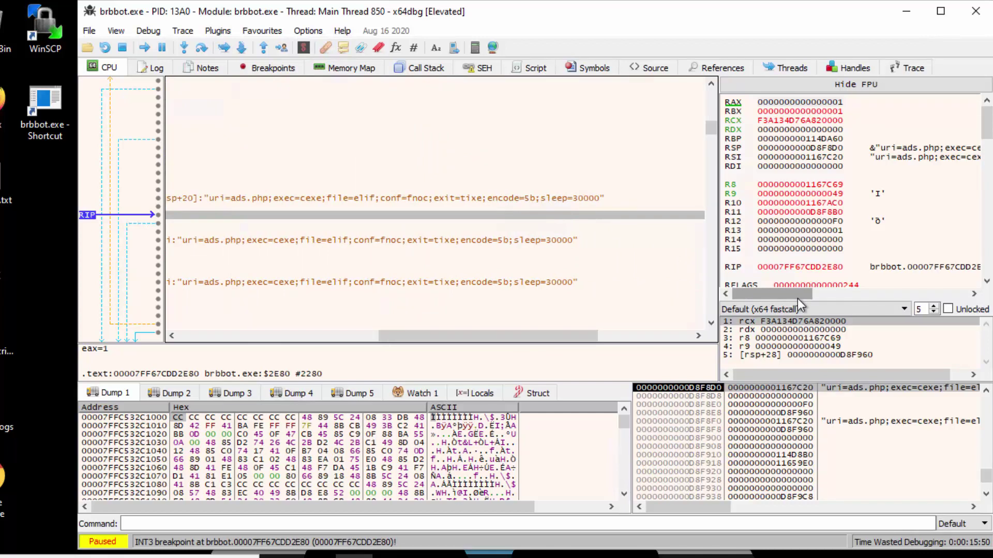
# - Examine the full decrypted string beside the RSP and RSI registers and compare it with the stack and the disassembly comments
pyautogui.moveTo(790, 294); pyautogui.dragTo(881, 303)
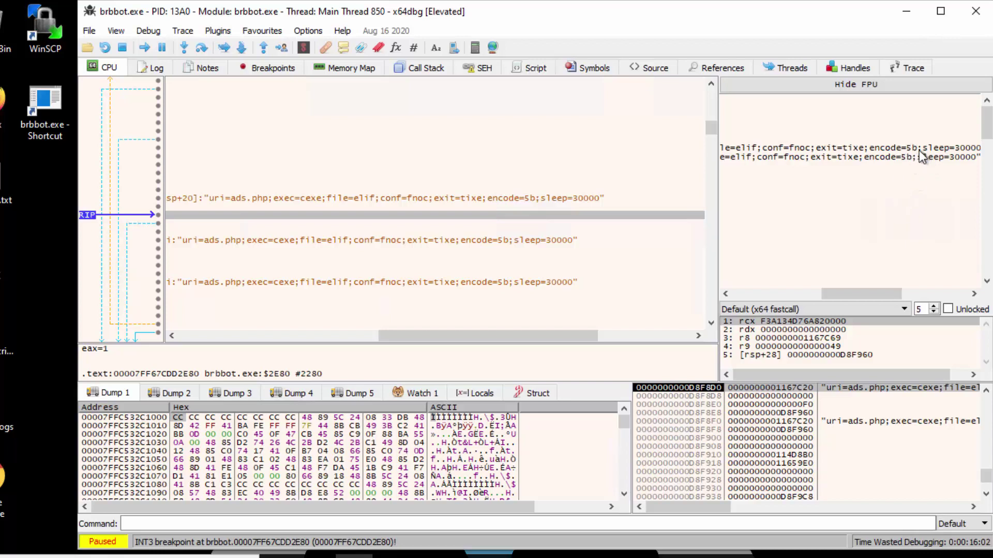
pyautogui.moveTo(882, 291); pyautogui.dragTo(841, 291)
pyautogui.moveTo(836, 293); pyautogui.dragTo(811, 295)
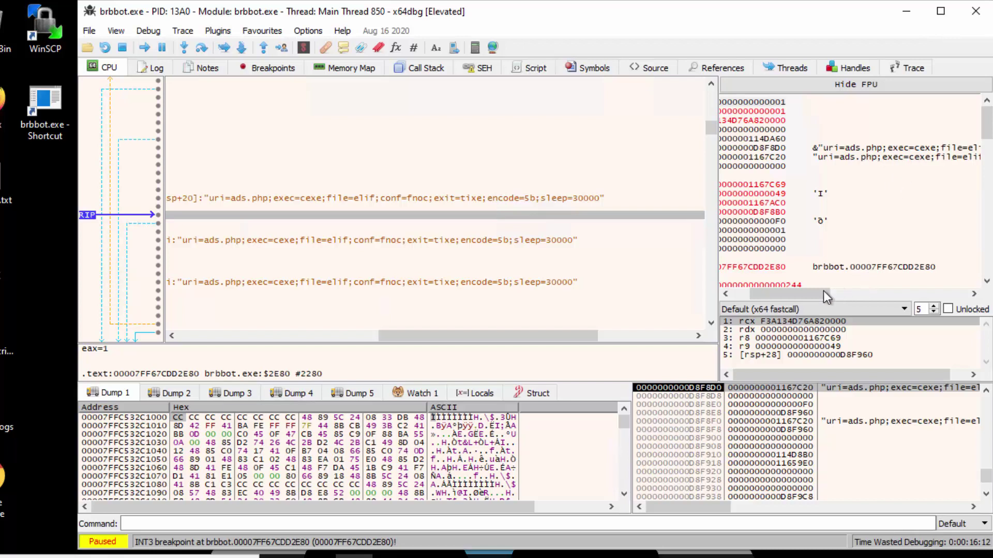
pyautogui.moveTo(823, 291); pyautogui.dragTo(847, 289)
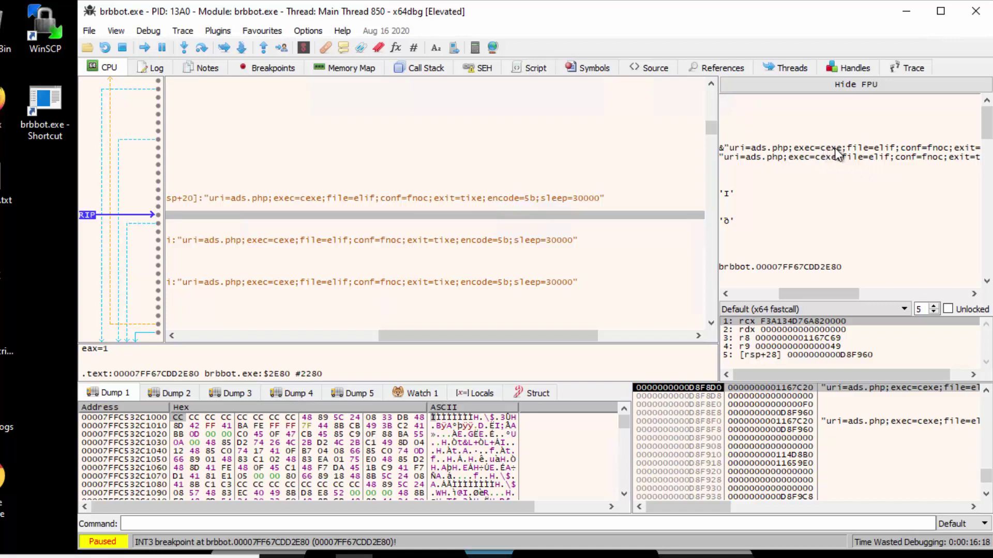
pyautogui.moveTo(830, 292); pyautogui.dragTo(852, 293)
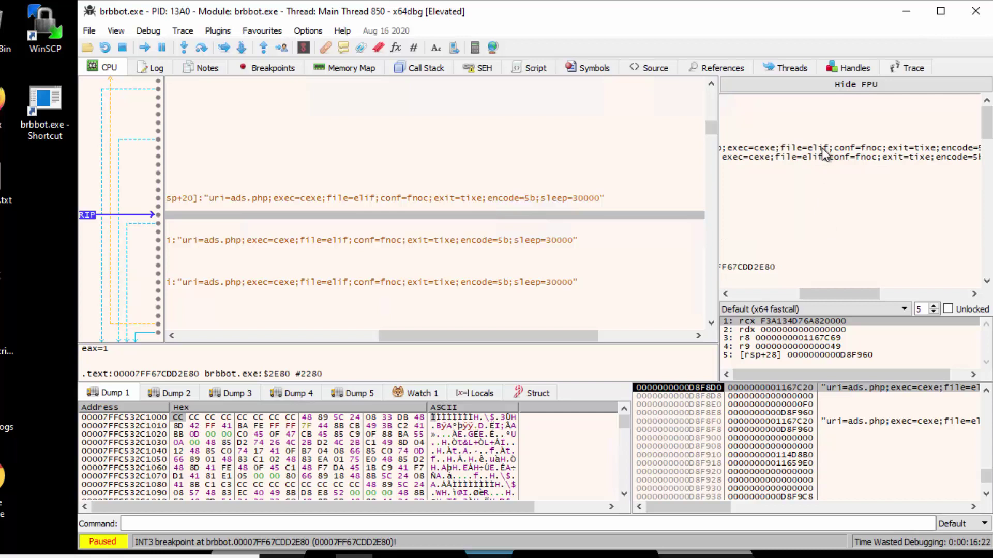
pyautogui.moveTo(854, 293); pyautogui.dragTo(864, 293)
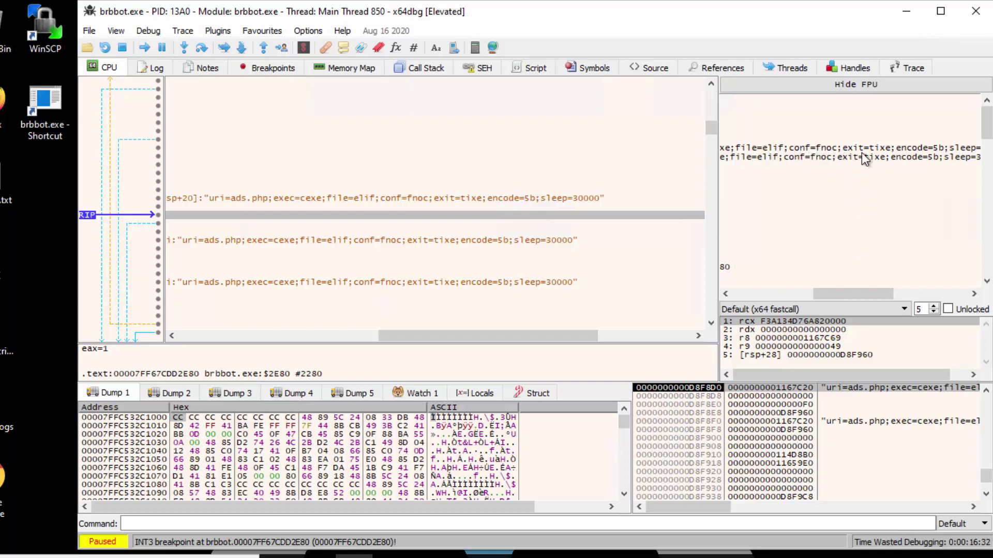
pyautogui.moveTo(871, 292); pyautogui.dragTo(891, 281)
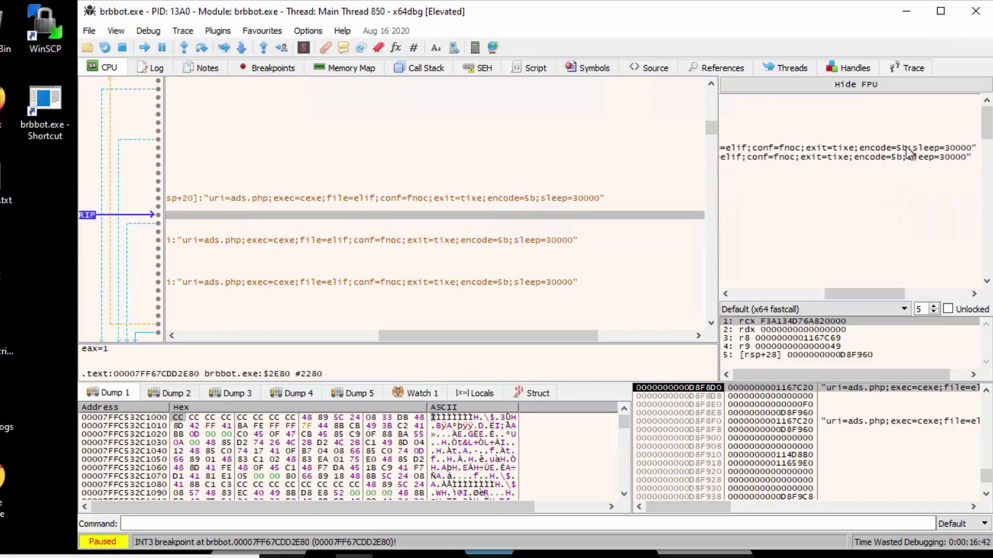
pyautogui.moveTo(868, 291); pyautogui.dragTo(892, 289)
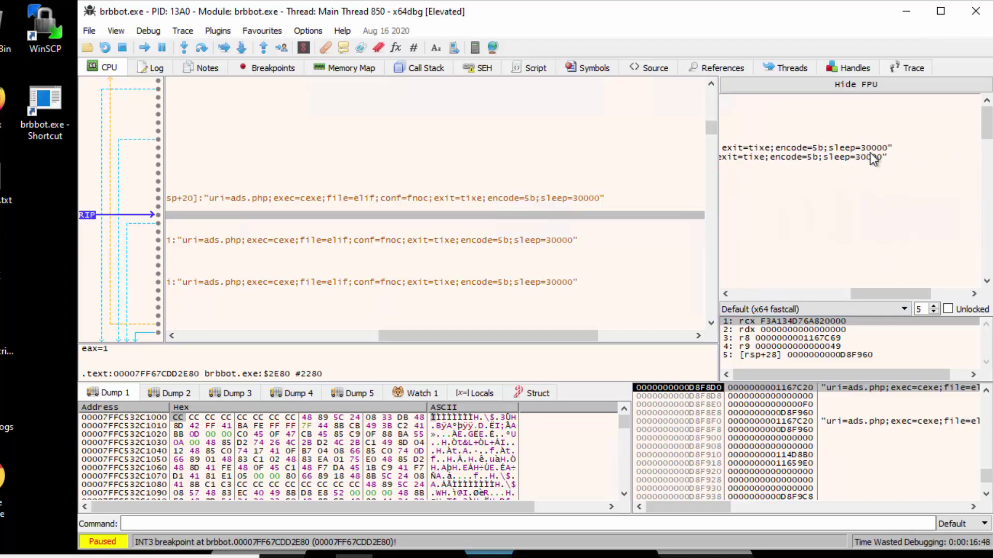
pyautogui.moveTo(890, 289); pyautogui.dragTo(767, 293)
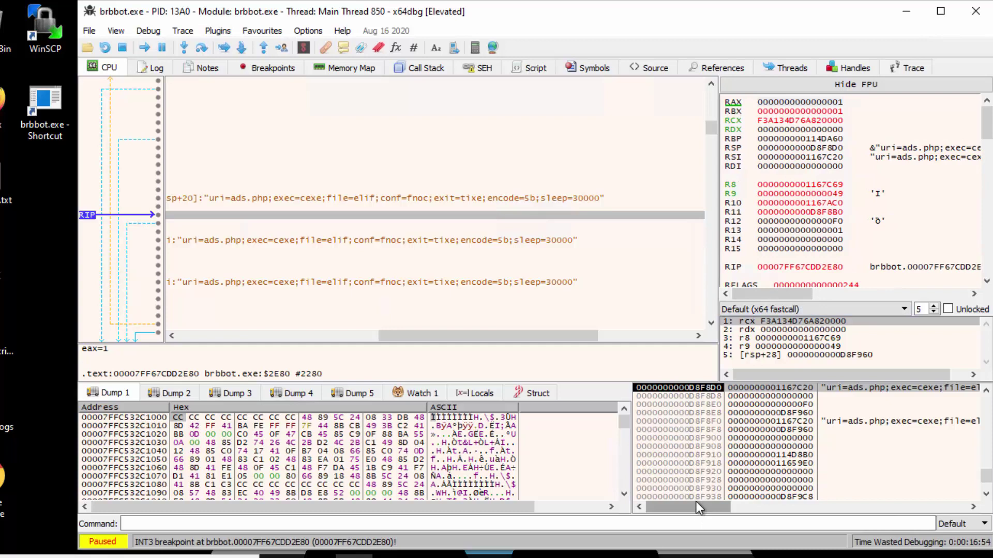
pyautogui.moveTo(699, 507)
pyautogui.mouseDown()
pyautogui.moveTo(777, 508)
pyautogui.moveTo(688, 509)
pyautogui.mouseUp()
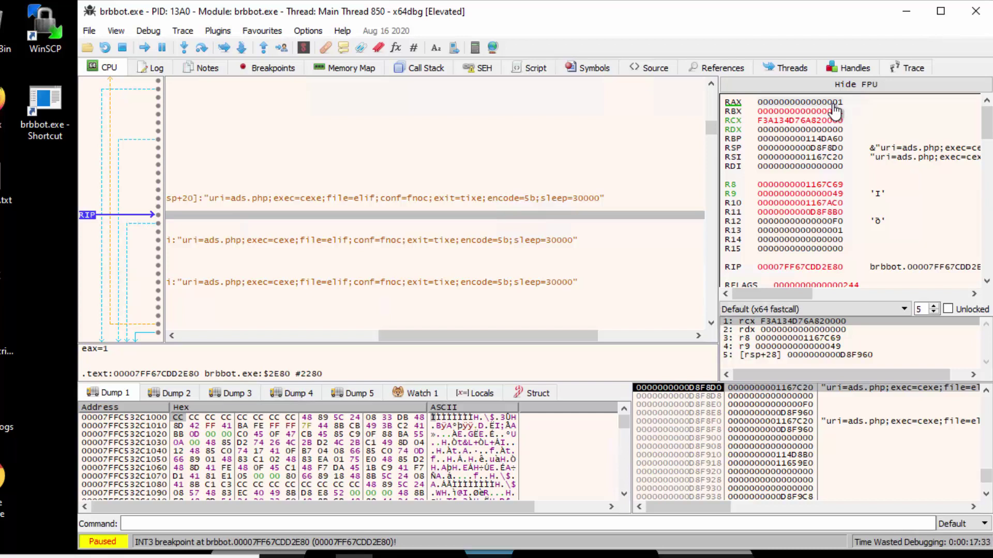
pyautogui.moveTo(508, 334); pyautogui.dragTo(482, 361)
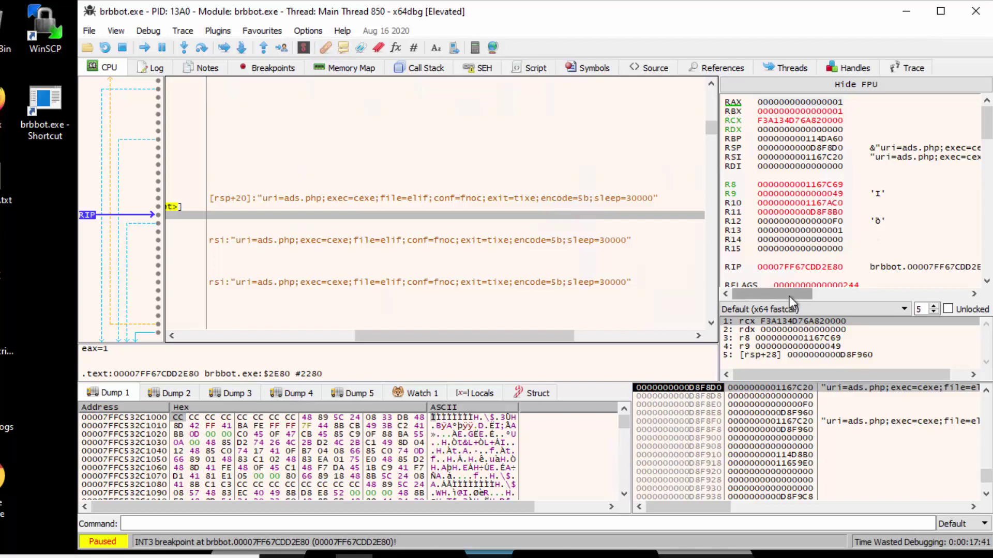
pyautogui.moveTo(790, 297); pyautogui.dragTo(818, 299)
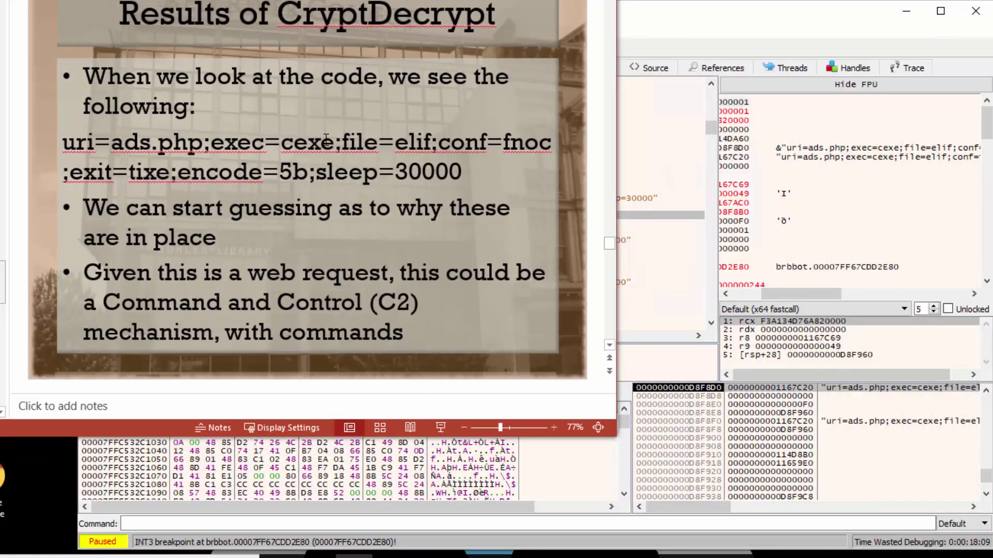
# - Switch to the PowerPoint presentation, enlarge its window and select encode=5b in the decrypted string on the first "Results of CryptDecrypt" slide
pyautogui.moveTo(616, 438); pyautogui.dragTo(843, 530)
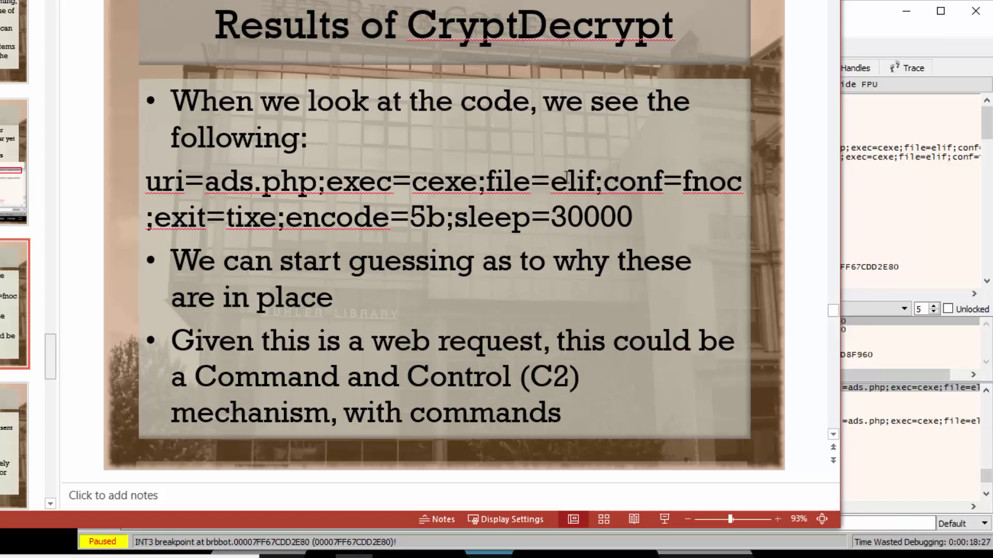
pyautogui.scroll(-1, 558, 182)
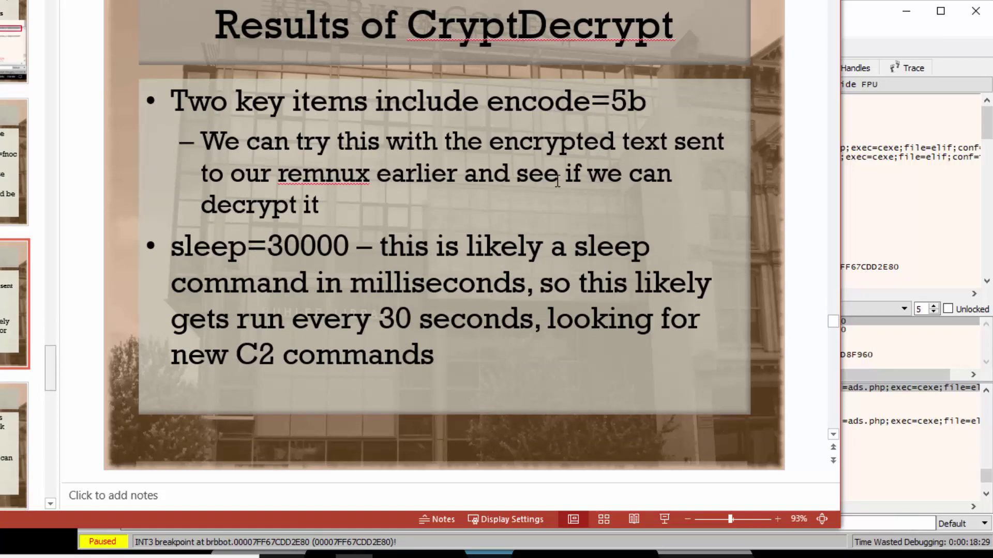
pyautogui.scroll(1, 527, 152)
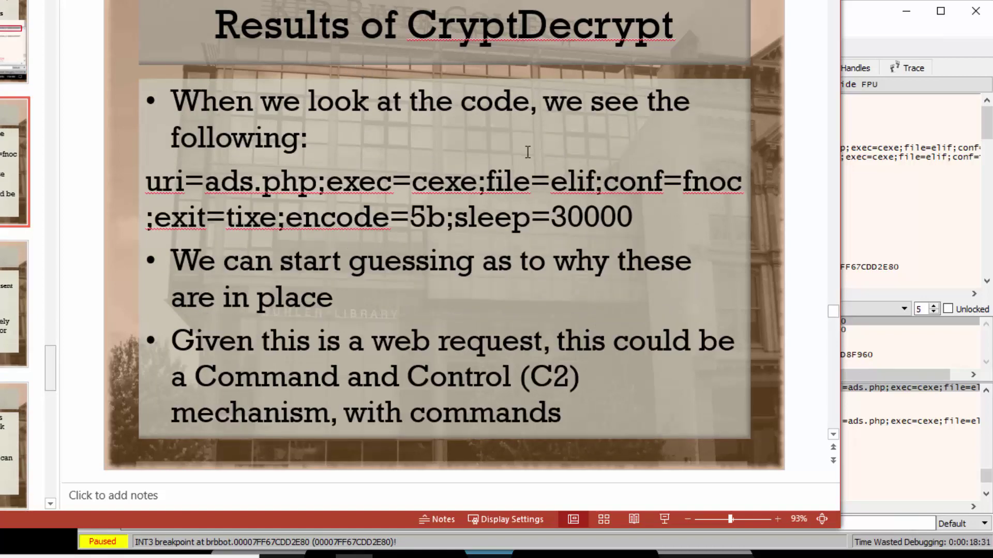
pyautogui.click(418, 224)
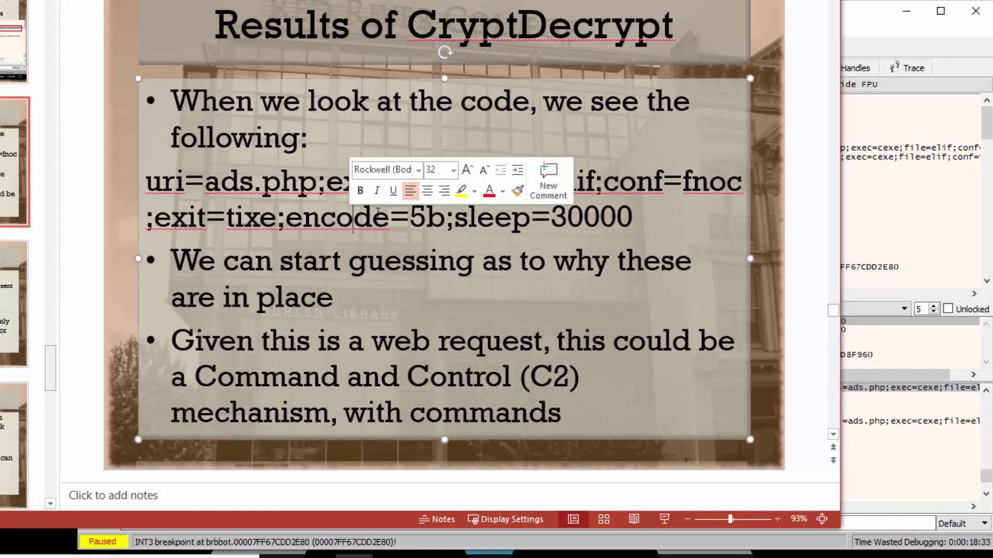
pyautogui.moveTo(352, 218); pyautogui.dragTo(438, 224)
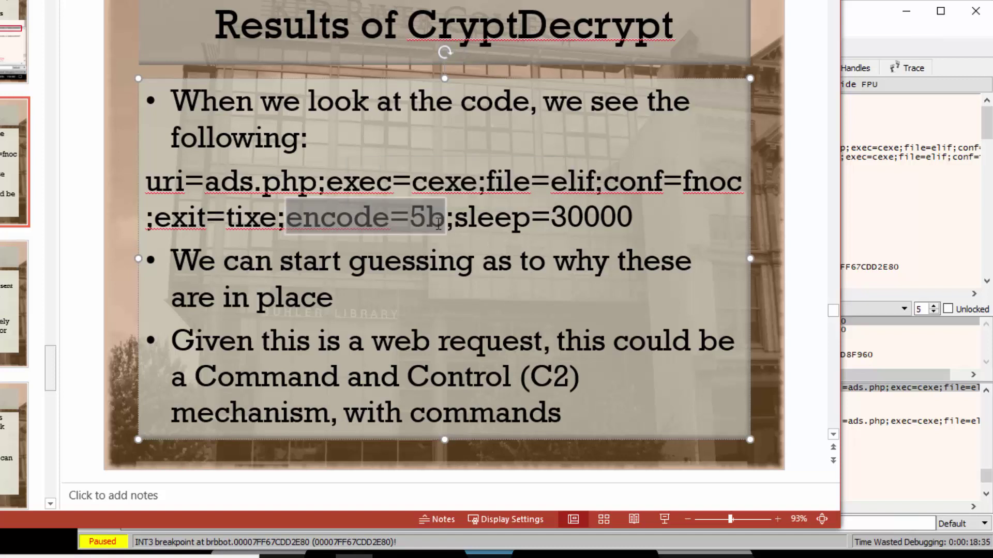